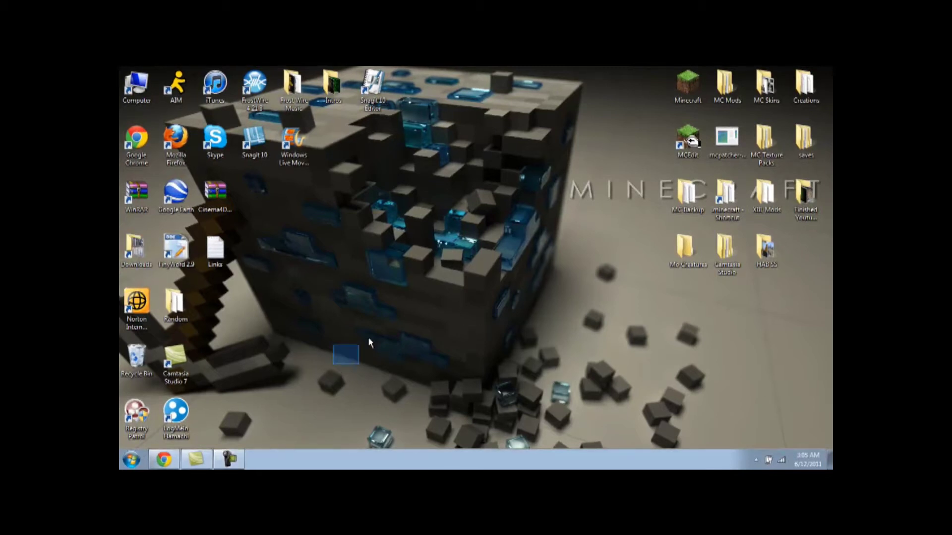
{"action": "left_click_drag", "start_coordinate": [606, 113], "coordinate": [462, 265]}
{"action": "left_click_drag", "start_coordinate": [325, 373], "coordinate": [482, 233]}
{"action": "left_click_drag", "start_coordinate": [339, 392], "coordinate": [530, 260]}
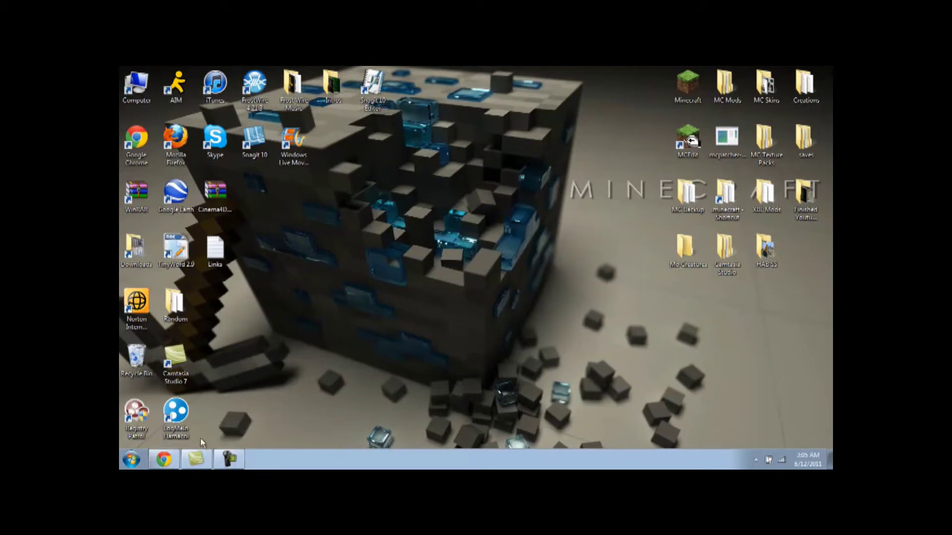
Step: Switch to Chrome and open the Hot Air Balloons mod's download page through the adf.ly link in its forum topic
{"action": "left_click", "coordinate": [164, 460]}
{"action": "scroll", "coordinate": [590, 361], "scroll_direction": "up", "scroll_amount": 15}
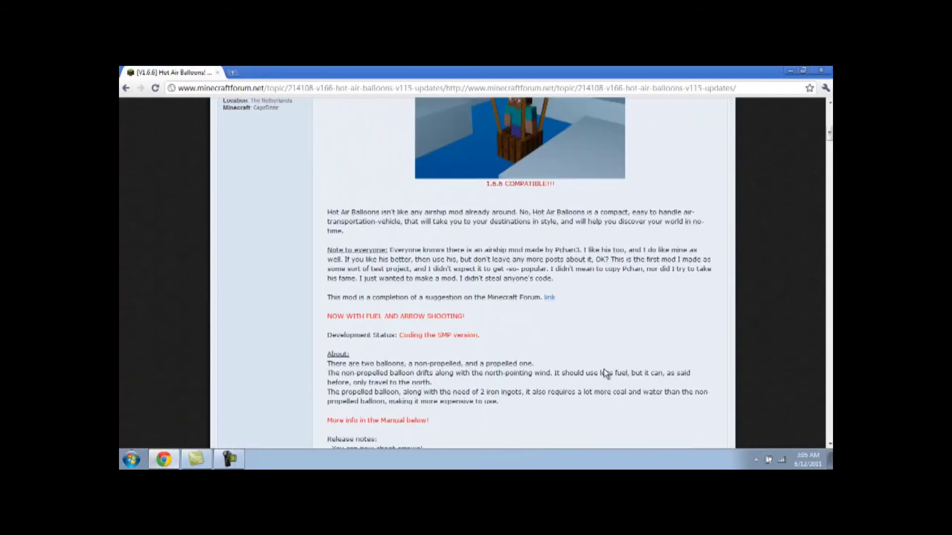
{"action": "scroll", "coordinate": [666, 360], "scroll_direction": "down", "scroll_amount": 1}
{"action": "scroll", "coordinate": [580, 301], "scroll_direction": "down", "scroll_amount": 2}
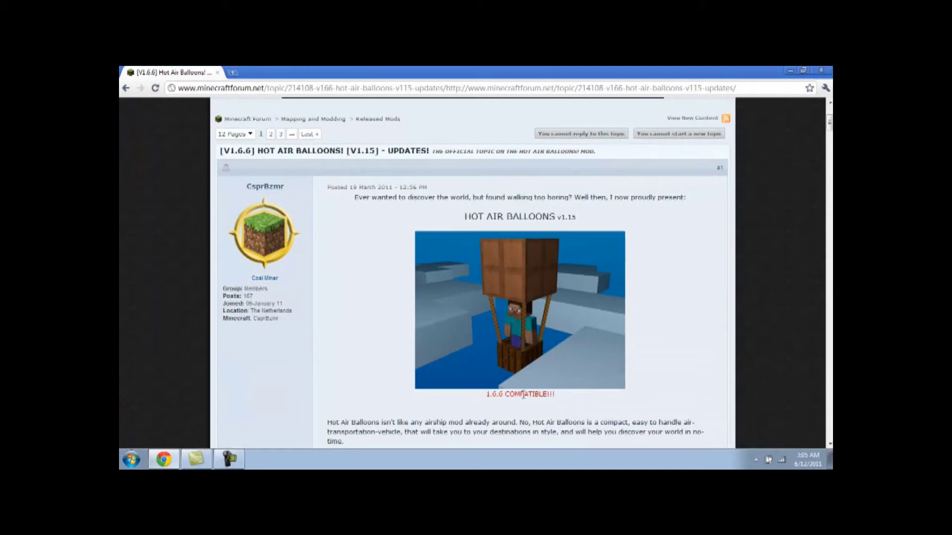
{"action": "scroll", "coordinate": [391, 310], "scroll_direction": "down", "scroll_amount": 7}
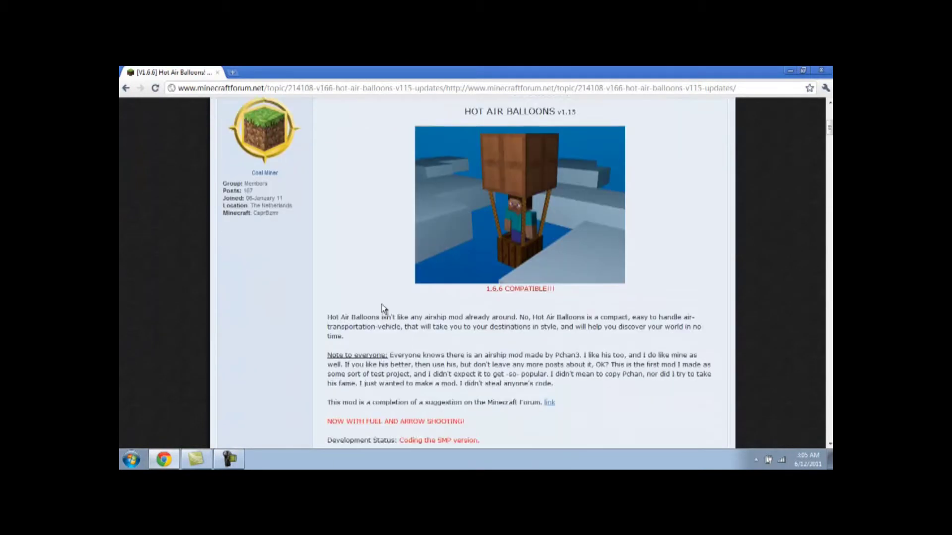
{"action": "scroll", "coordinate": [382, 298], "scroll_direction": "down", "scroll_amount": 4}
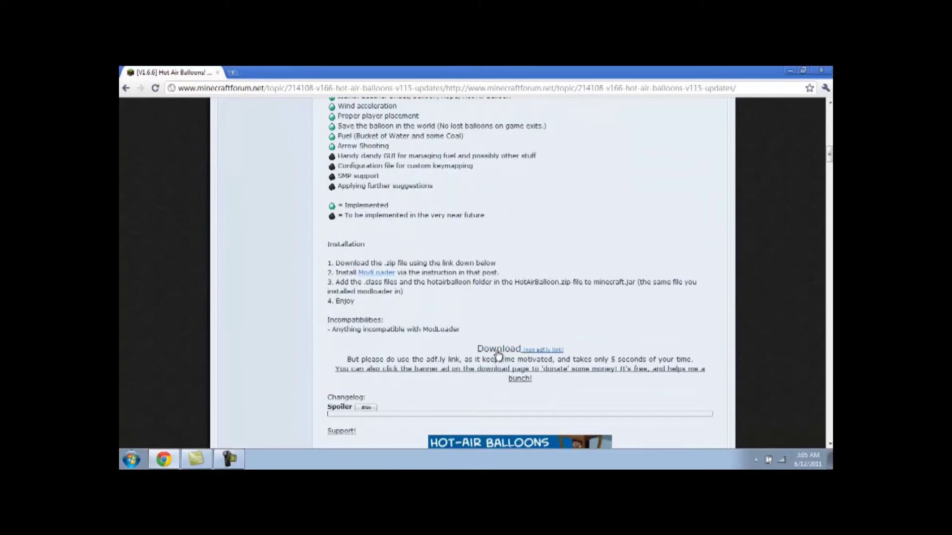
{"action": "left_click", "coordinate": [503, 349]}
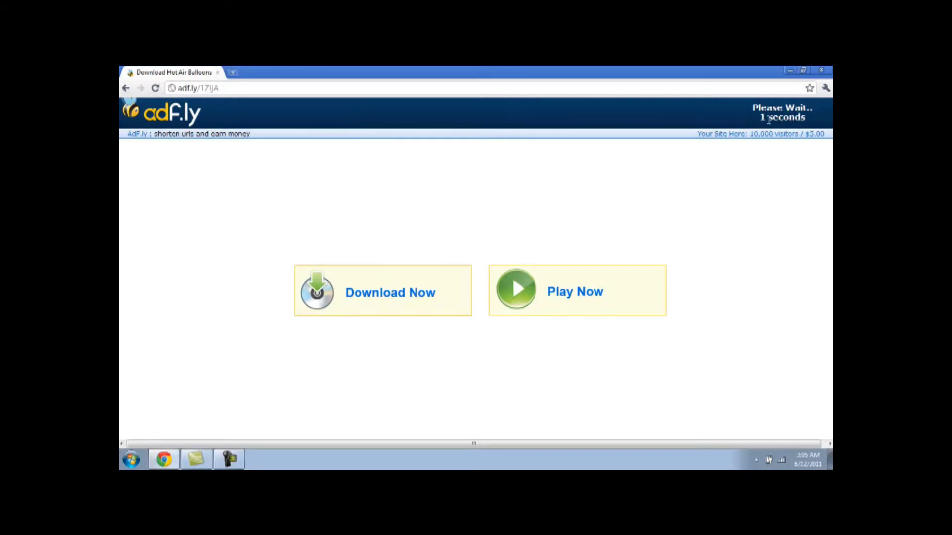
{"action": "left_click", "coordinate": [783, 118]}
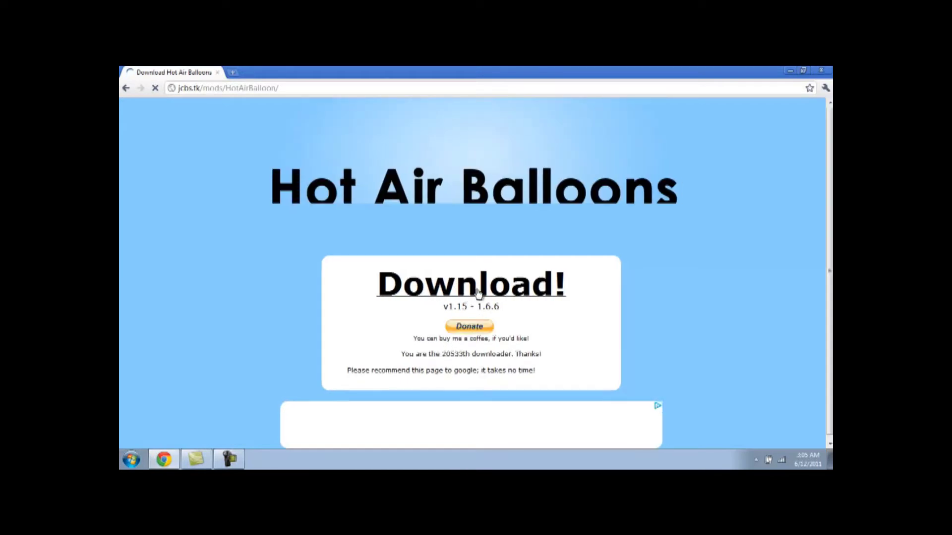
Step: Return to the Hot Air Balloons forum topic and examine its installation instructions and balloon crafting recipes
{"action": "left_click", "coordinate": [127, 89]}
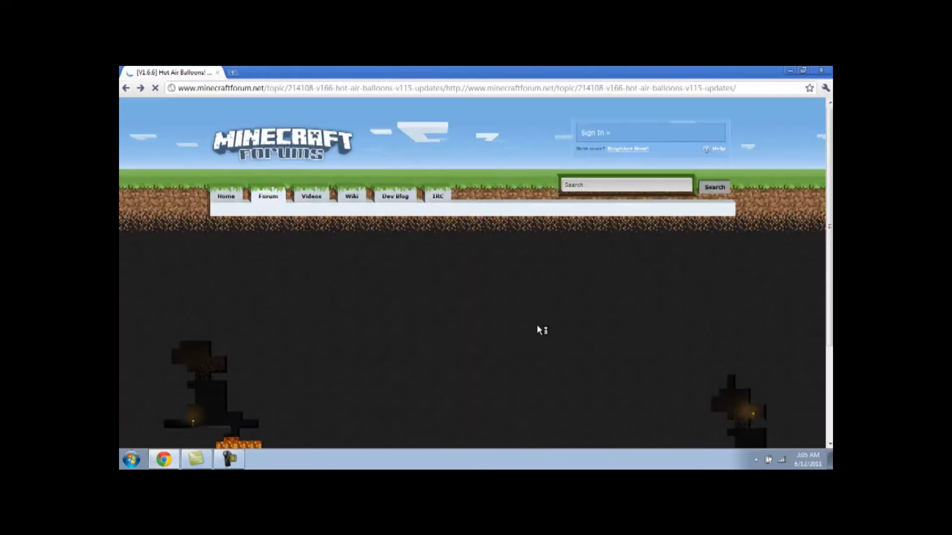
{"action": "scroll", "coordinate": [541, 322], "scroll_direction": "down", "scroll_amount": 3}
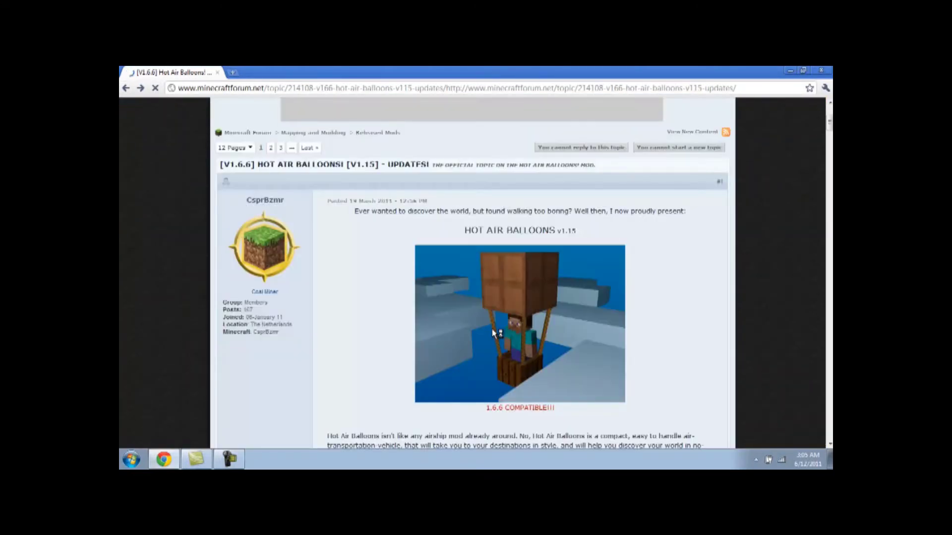
{"action": "scroll", "coordinate": [491, 337], "scroll_direction": "down", "scroll_amount": 15}
{"action": "right_click", "coordinate": [481, 341]}
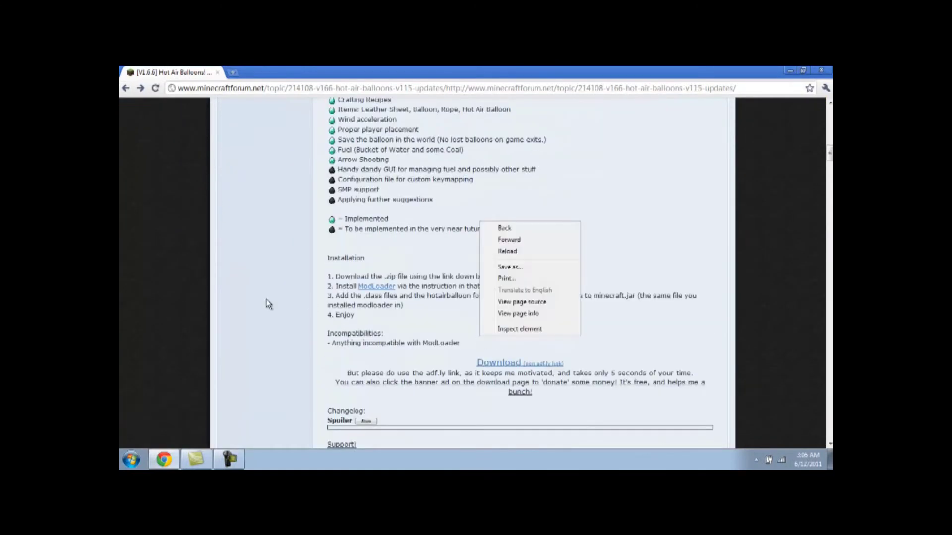
{"action": "left_click", "coordinate": [291, 310]}
{"action": "scroll", "coordinate": [297, 302], "scroll_direction": "down", "scroll_amount": 5}
{"action": "scroll", "coordinate": [327, 289], "scroll_direction": "down", "scroll_amount": 6}
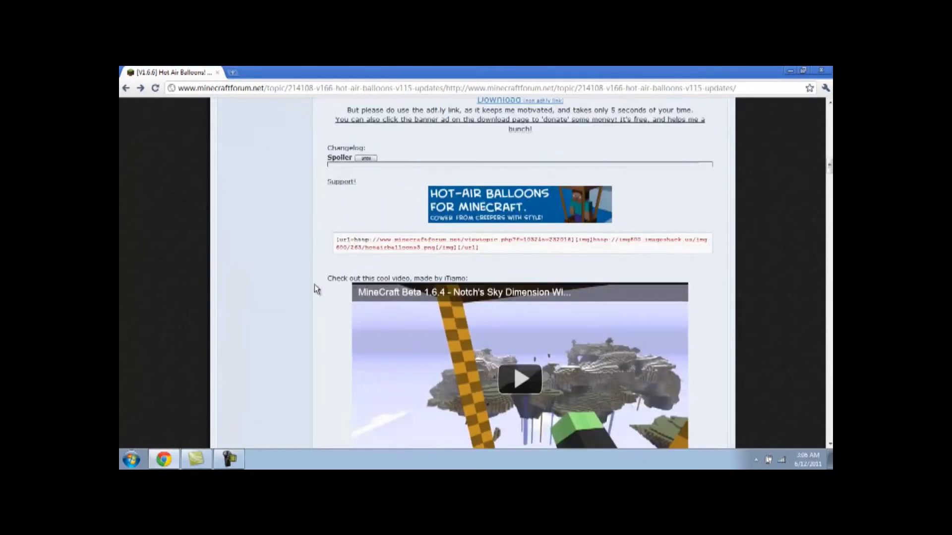
{"action": "scroll", "coordinate": [386, 306], "scroll_direction": "down", "scroll_amount": 1}
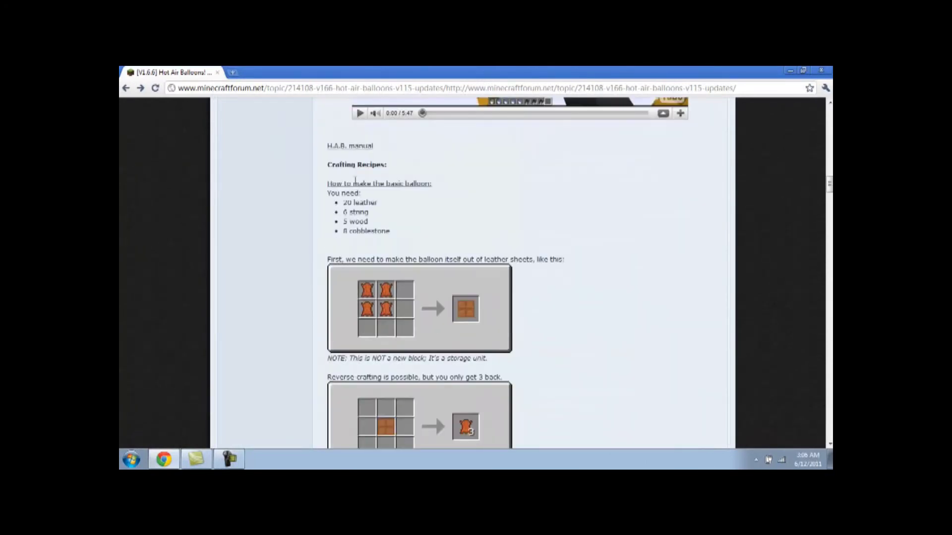
{"action": "scroll", "coordinate": [550, 257], "scroll_direction": "up", "scroll_amount": 9}
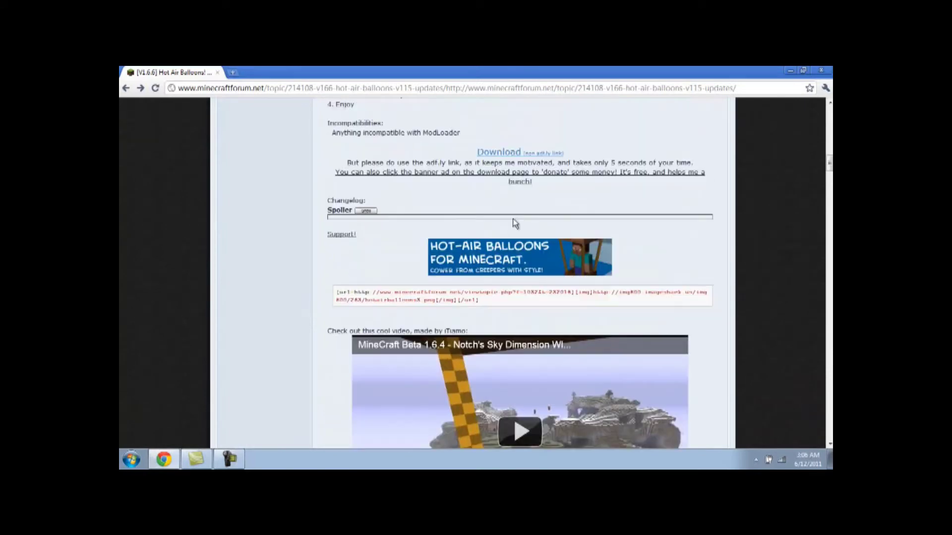
{"action": "scroll", "coordinate": [550, 258], "scroll_direction": "down", "scroll_amount": 9}
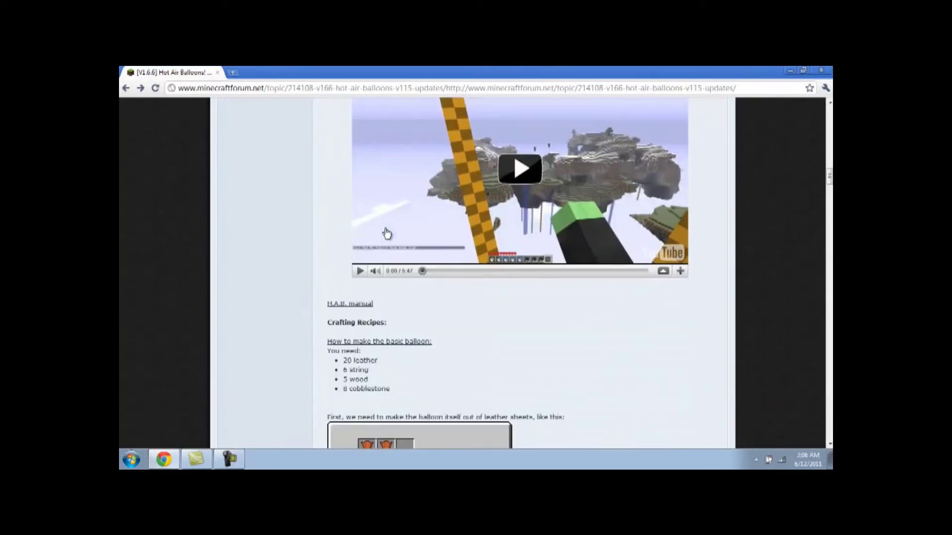
{"action": "scroll", "coordinate": [393, 310], "scroll_direction": "down", "scroll_amount": 11}
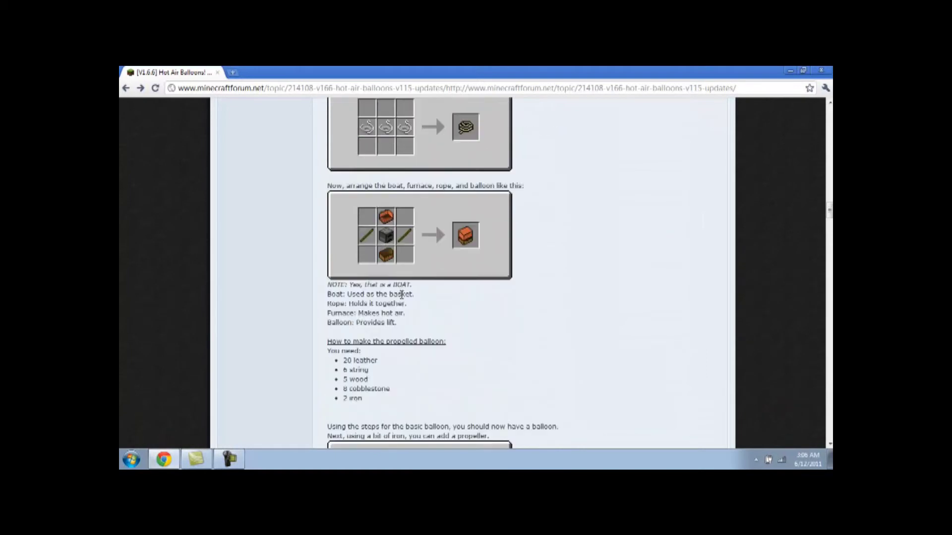
{"action": "scroll", "coordinate": [401, 295], "scroll_direction": "down", "scroll_amount": 3}
Step: Examine the manual's sections on controlling the basic and propelled balloons, their fuel needs and crashing
{"action": "scroll", "coordinate": [397, 297], "scroll_direction": "down", "scroll_amount": 5}
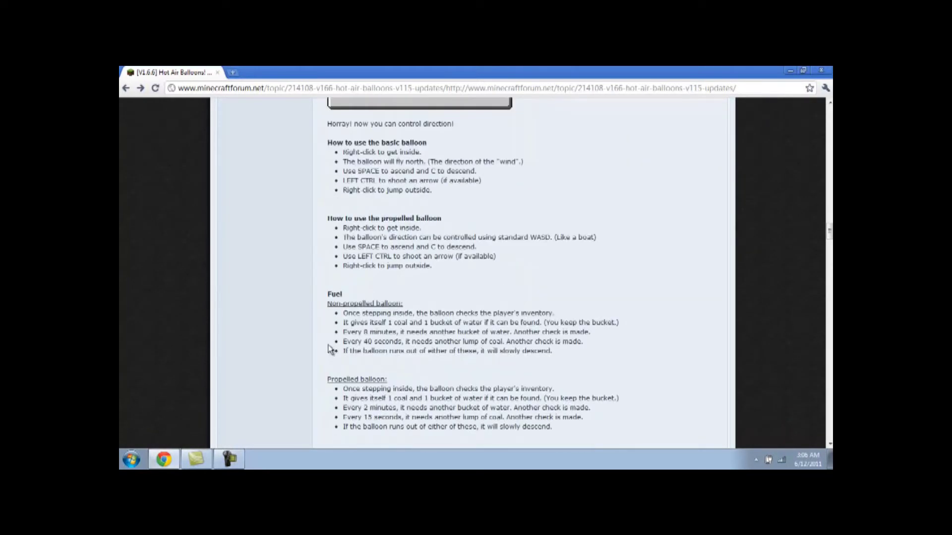
{"action": "scroll", "coordinate": [266, 422], "scroll_direction": "down", "scroll_amount": 2}
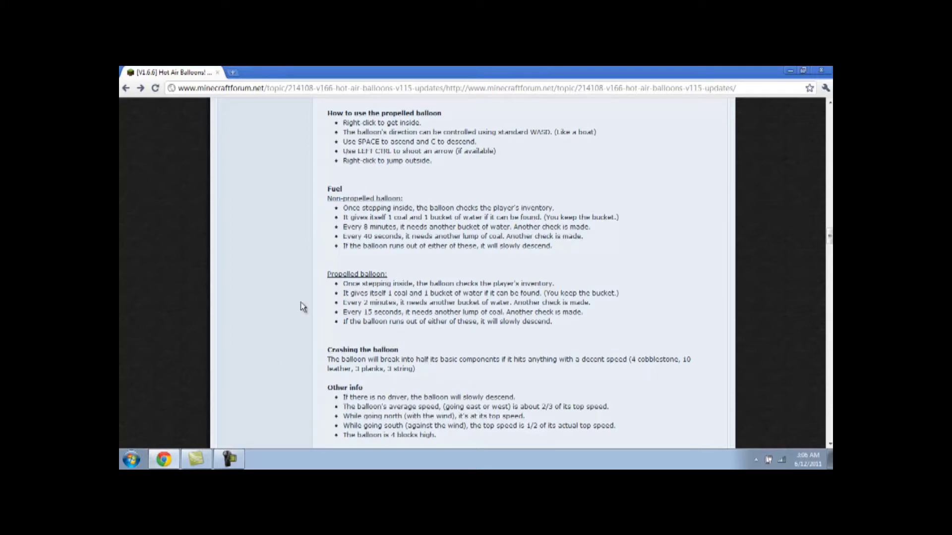
{"action": "scroll", "coordinate": [318, 310], "scroll_direction": "up", "scroll_amount": 3}
{"action": "scroll", "coordinate": [478, 263], "scroll_direction": "up", "scroll_amount": 1}
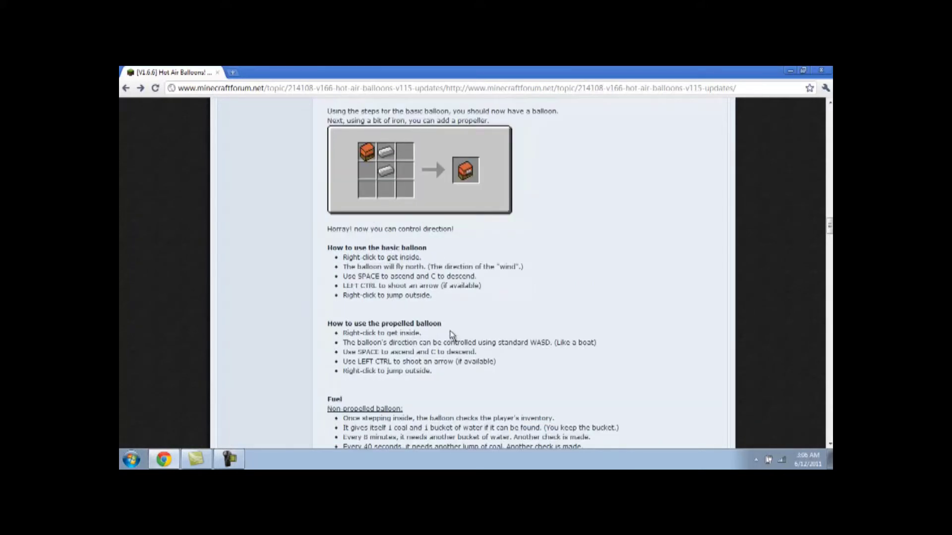
{"action": "scroll", "coordinate": [469, 325], "scroll_direction": "up", "scroll_amount": 1}
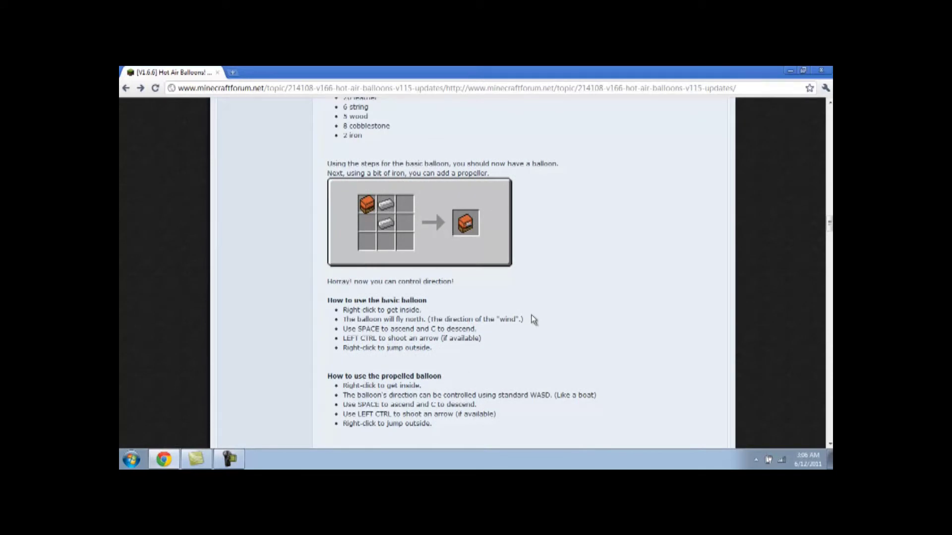
{"action": "scroll", "coordinate": [449, 352], "scroll_direction": "down", "scroll_amount": 4}
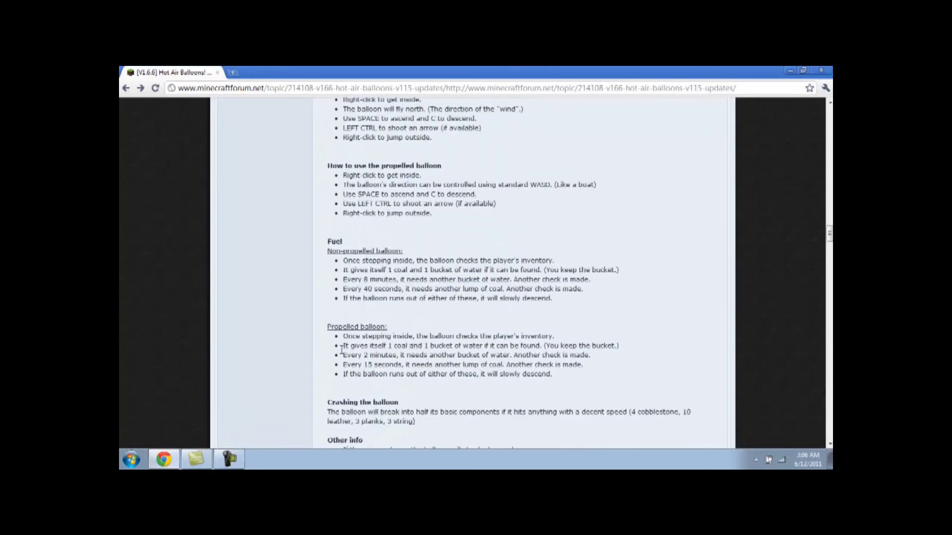
{"action": "scroll", "coordinate": [342, 349], "scroll_direction": "down", "scroll_amount": 7}
{"action": "scroll", "coordinate": [276, 357], "scroll_direction": "up", "scroll_amount": 8}
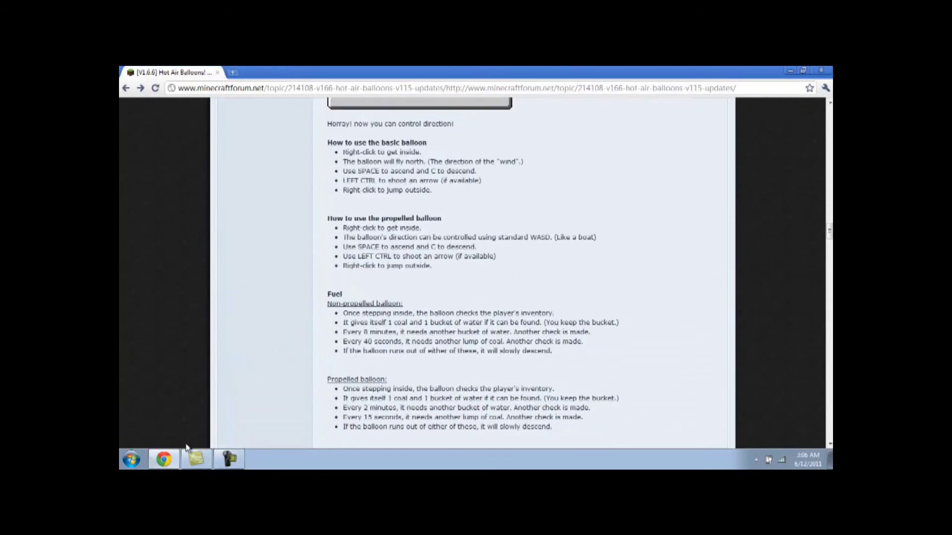
Step: Minimize Chrome and open the bin folder inside the .minecraft folder from its desktop shortcut
{"action": "left_click", "coordinate": [171, 459]}
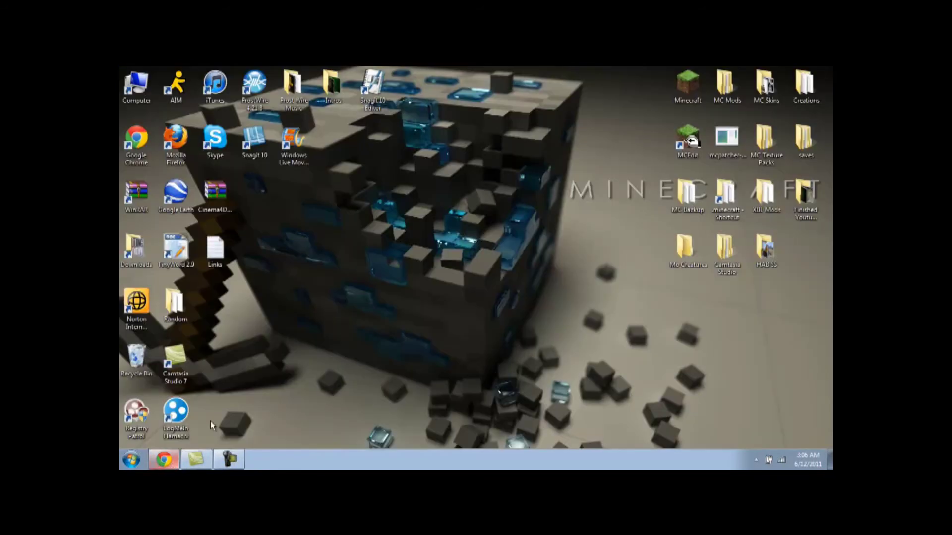
{"action": "double_click", "coordinate": [722, 203]}
{"action": "left_click_drag", "start_coordinate": [330, 127], "coordinate": [533, 130]}
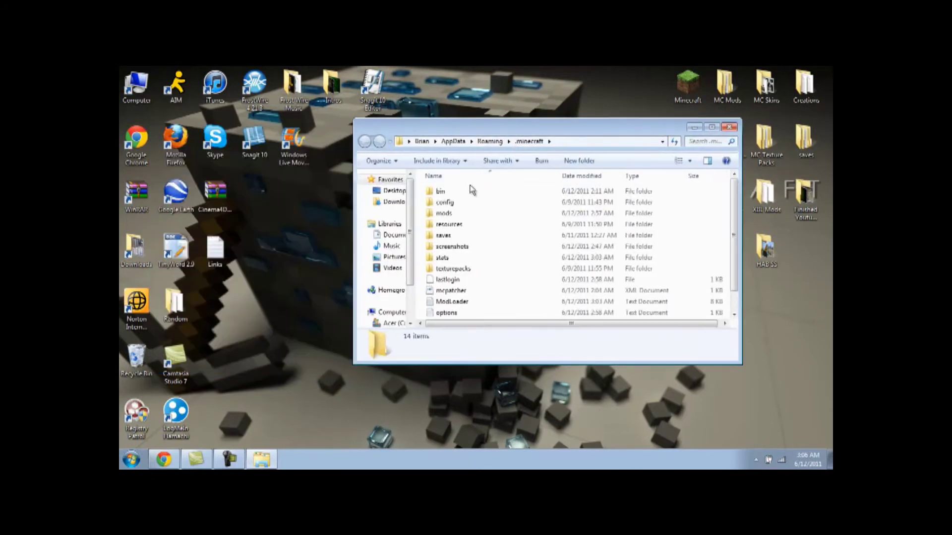
{"action": "double_click", "coordinate": [439, 190]}
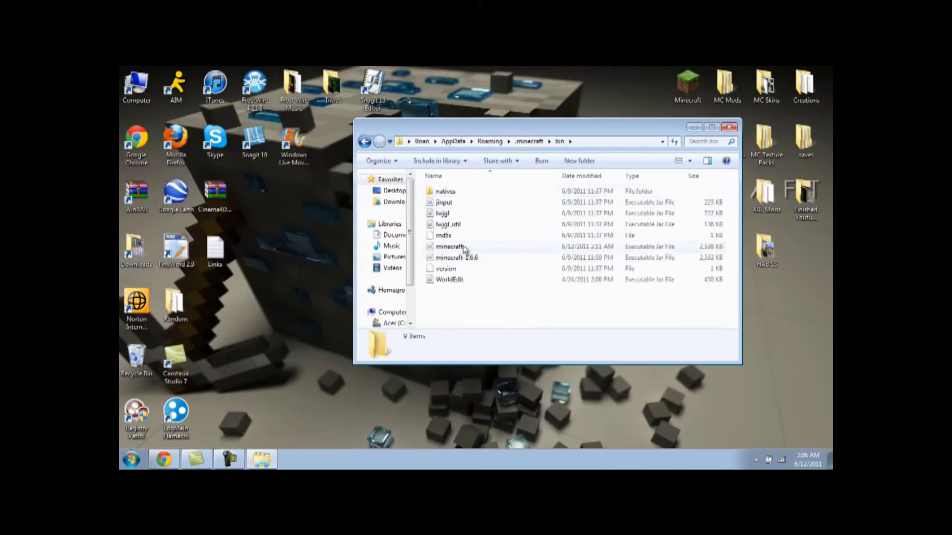
Step: Open minecraft.jar from the bin folder with WinRAR archiver and move its window aside
{"action": "right_click", "coordinate": [464, 246]}
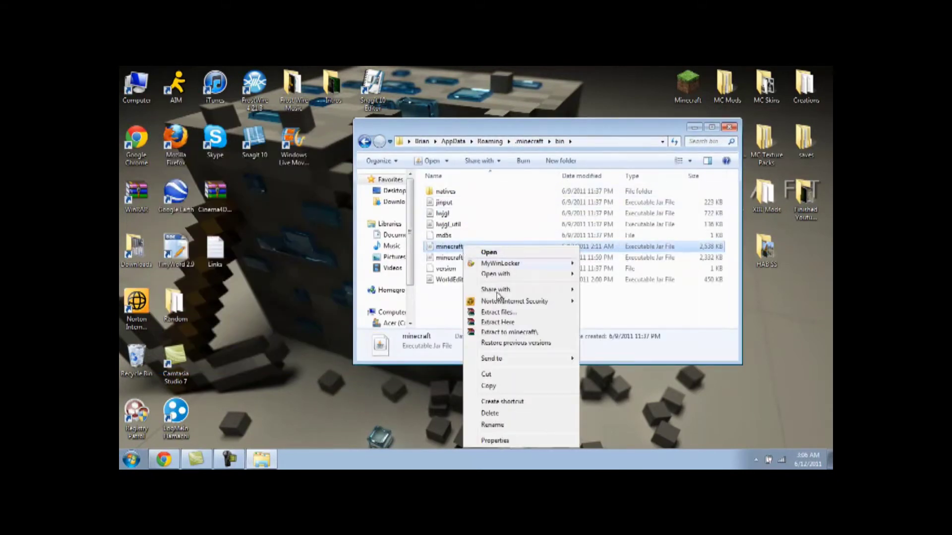
{"action": "mouse_move", "coordinate": [533, 276]}
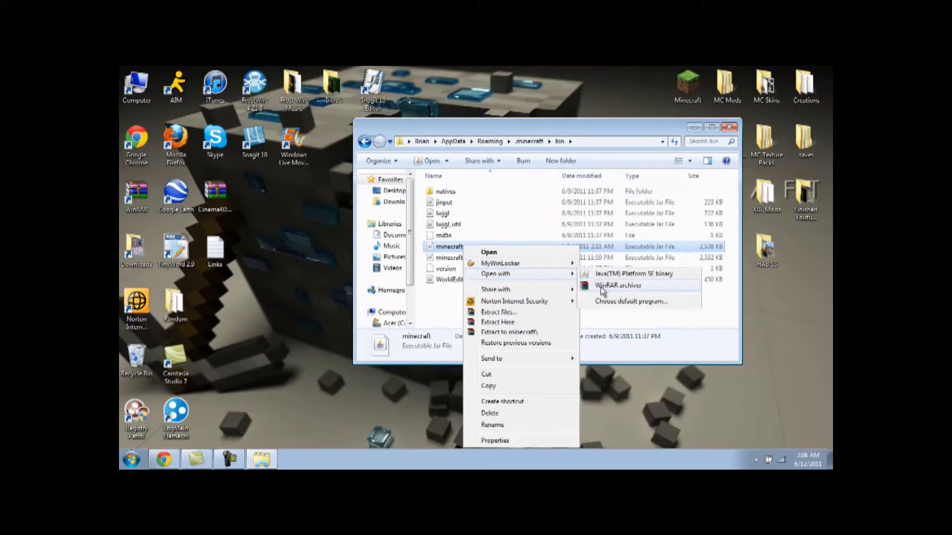
{"action": "left_click", "coordinate": [601, 286]}
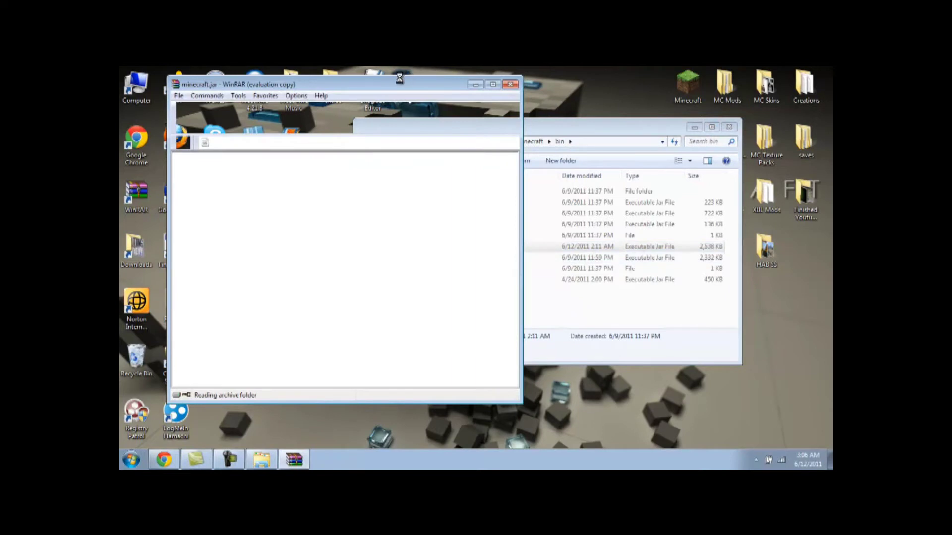
{"action": "left_click", "coordinate": [444, 252]}
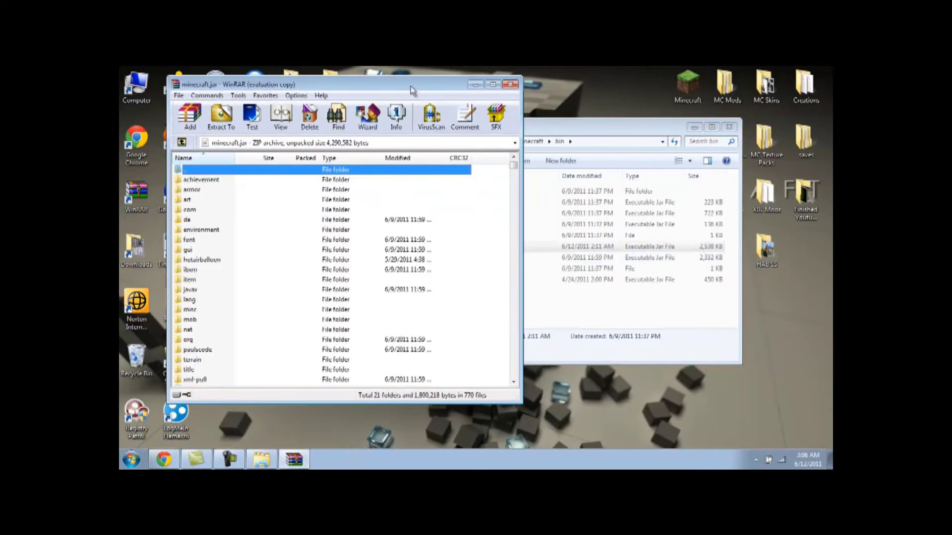
{"action": "left_click_drag", "start_coordinate": [413, 91], "coordinate": [595, 108]}
Step: Find the "Hot Air Balloon v1.15 1.6.6" zip in the Downloads folder and open it in WinRAR
{"action": "double_click", "coordinate": [128, 247]}
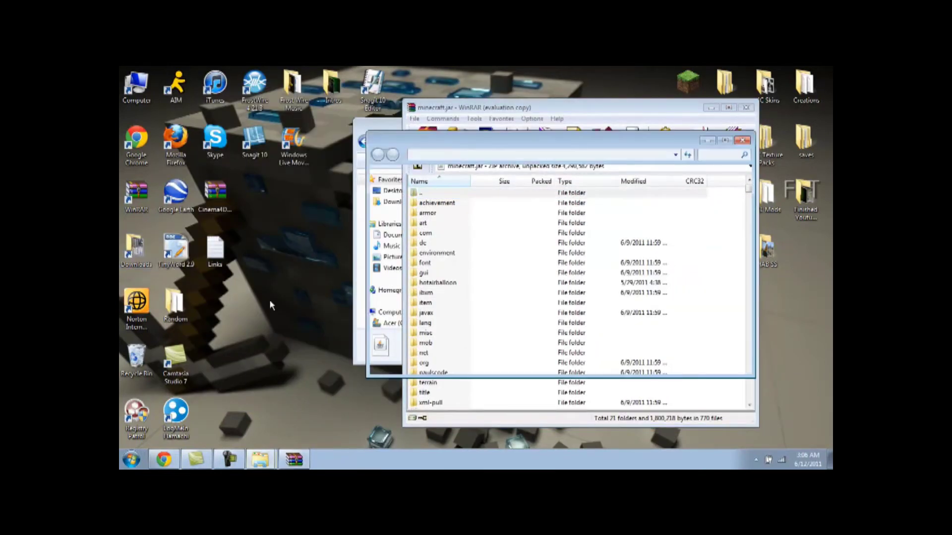
{"action": "left_click_drag", "start_coordinate": [747, 208], "coordinate": [744, 259]}
{"action": "scroll", "coordinate": [491, 233], "scroll_direction": "up", "scroll_amount": 2}
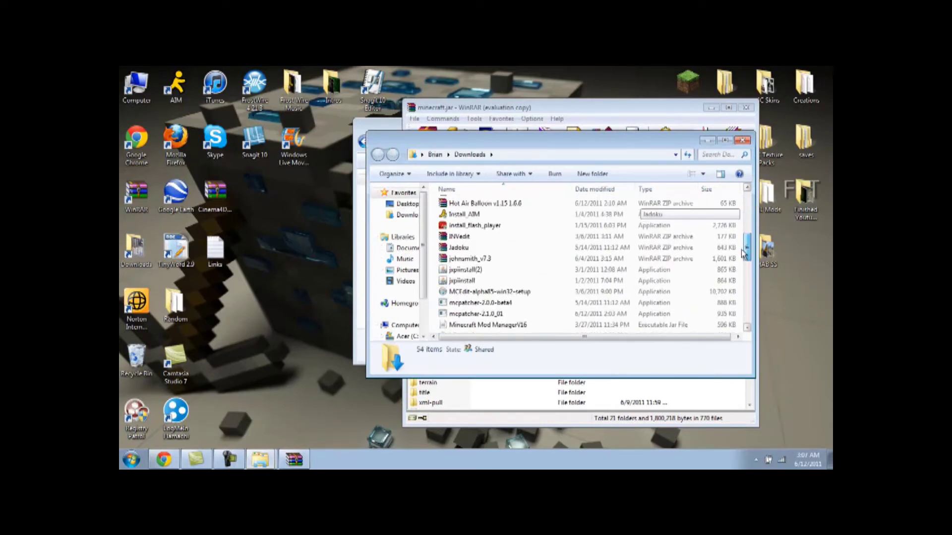
{"action": "left_click", "coordinate": [491, 236]}
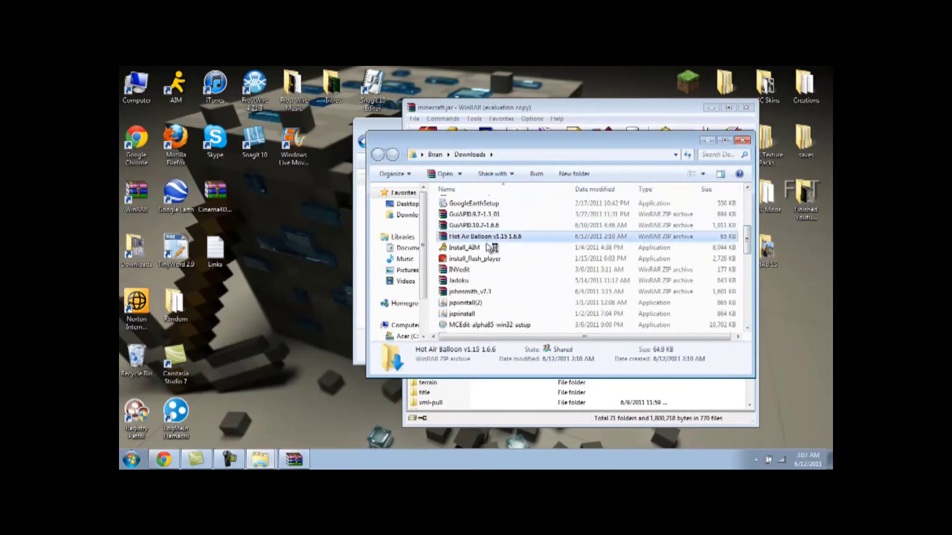
{"action": "key", "text": "Return"}
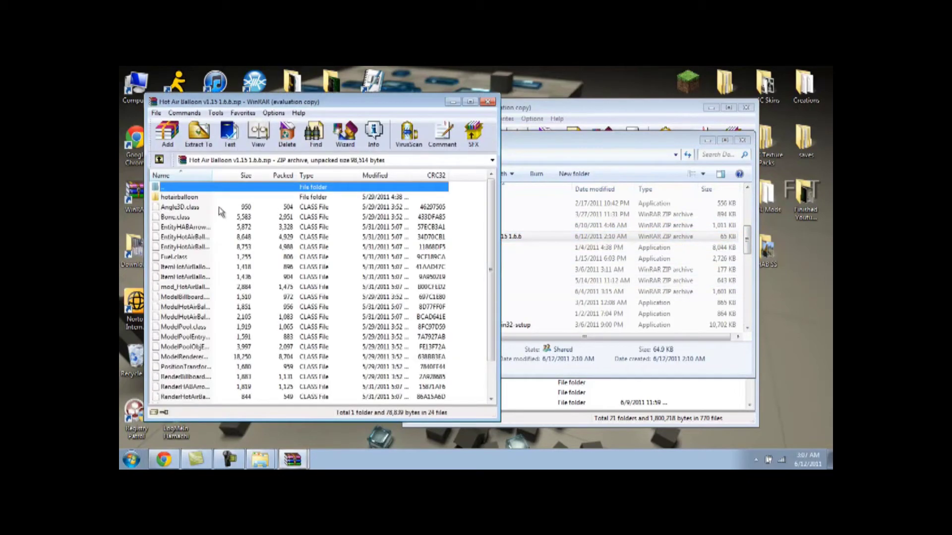
{"action": "left_click", "coordinate": [378, 263]}
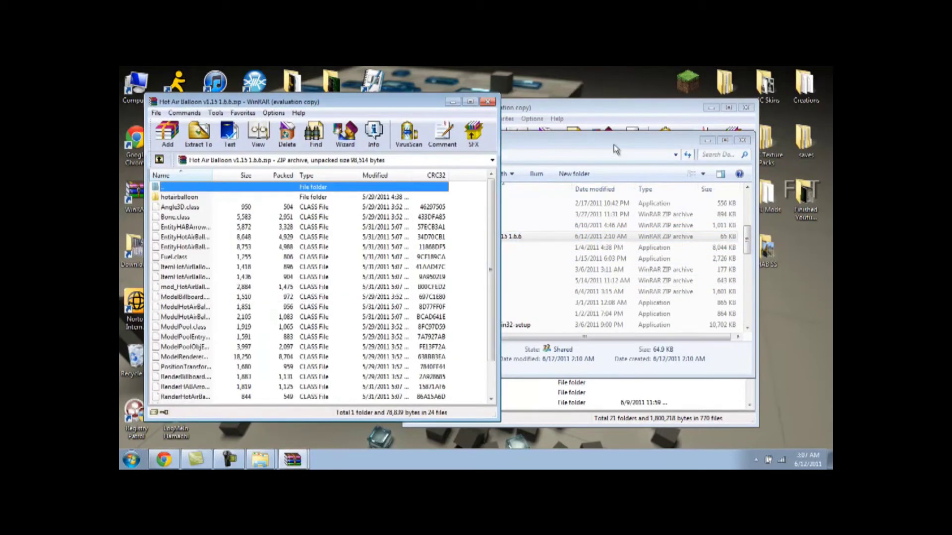
Step: Arrange the minecraft.jar archive window beside the Hot Air Balloon archive and show the end of the mod's file list
{"action": "left_click", "coordinate": [604, 113]}
{"action": "left_click_drag", "start_coordinate": [511, 108], "coordinate": [574, 96]}
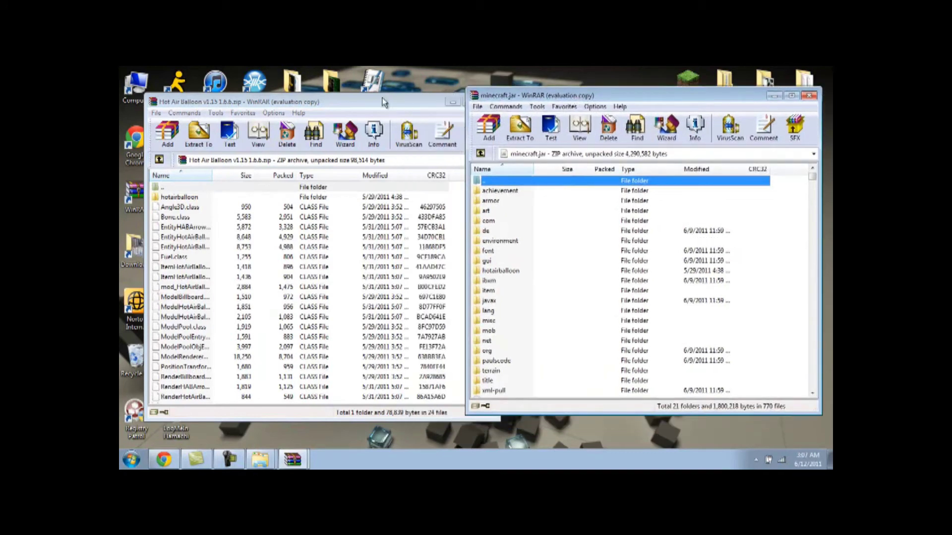
{"action": "left_click", "coordinate": [381, 103]}
{"action": "scroll", "coordinate": [486, 253], "scroll_direction": "down", "scroll_amount": 2}
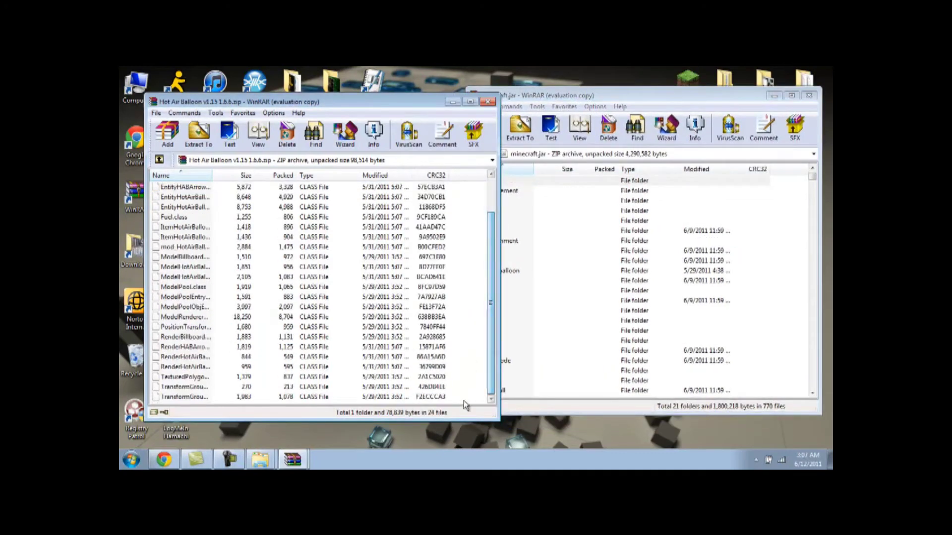
Step: Select the hotairballoon folder and all class files in the mod archive, and reposition the minecraft.jar archive window beside it
{"action": "left_click_drag", "start_coordinate": [465, 400], "coordinate": [187, 200]}
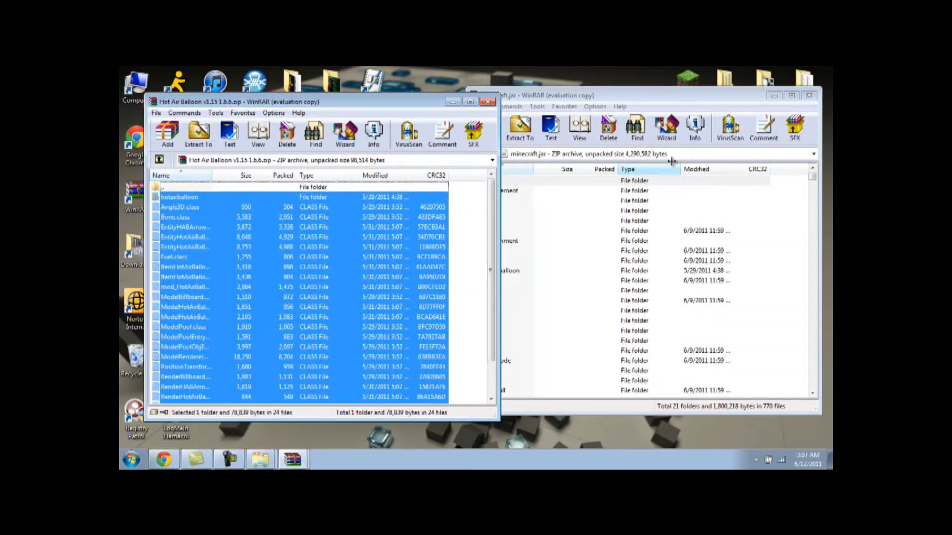
{"action": "left_click", "coordinate": [576, 106]}
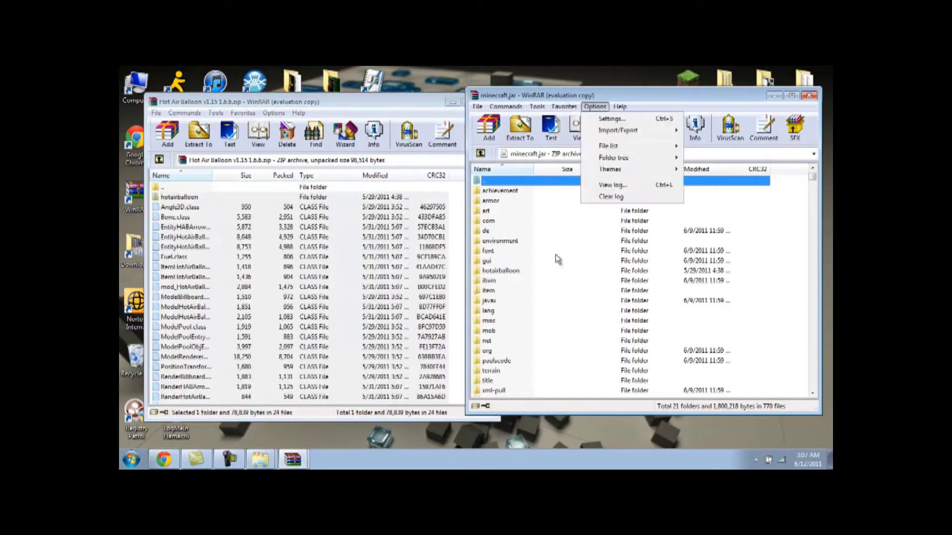
{"action": "left_click", "coordinate": [618, 97]}
{"action": "left_click_drag", "start_coordinate": [618, 97], "coordinate": [638, 93]}
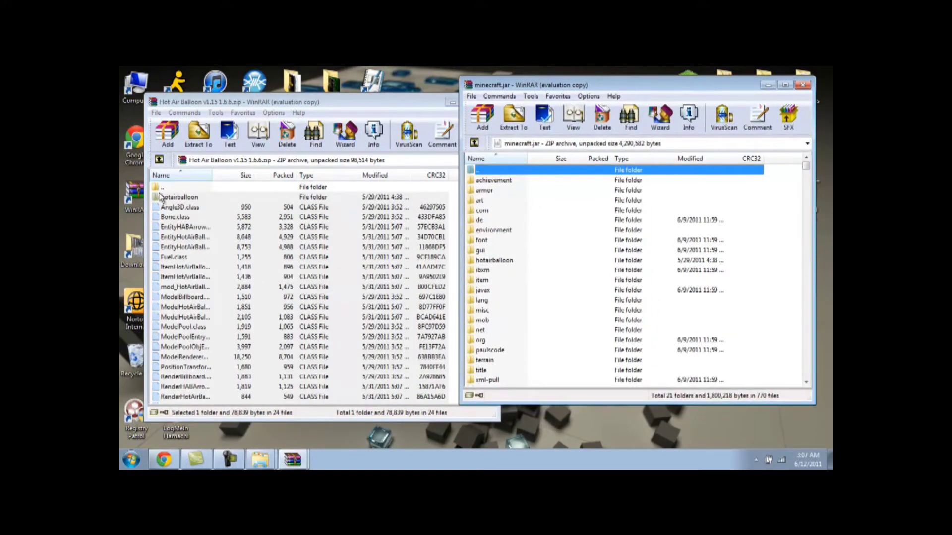
{"action": "left_click_drag", "start_coordinate": [240, 269], "coordinate": [557, 95]}
Step: Go up from the minecraft.jar archive through the bin folder to the .minecraft folder in WinRAR
{"action": "left_click", "coordinate": [557, 95]}
{"action": "double_click", "coordinate": [489, 171]}
{"action": "left_click", "coordinate": [480, 172]}
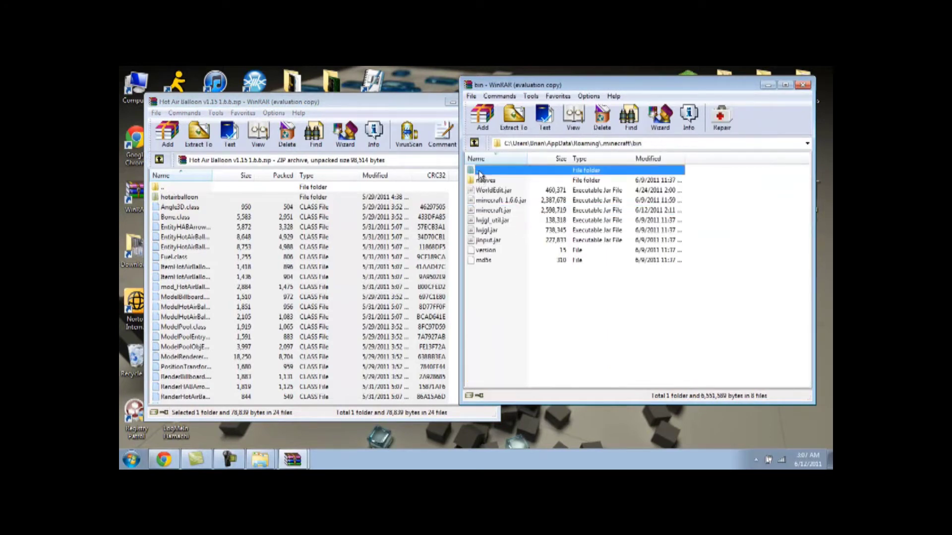
{"action": "double_click", "coordinate": [484, 172]}
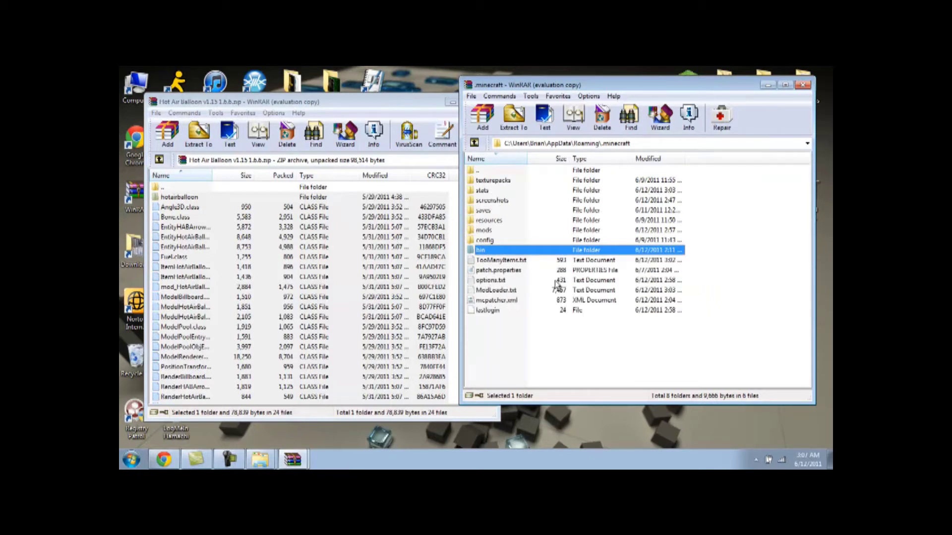
Step: Reselect all contents of the Hot Air Balloon archive, clear the selection and shift that archive's window slightly
{"action": "left_click", "coordinate": [407, 112]}
{"action": "key", "text": "ctrl+a"}
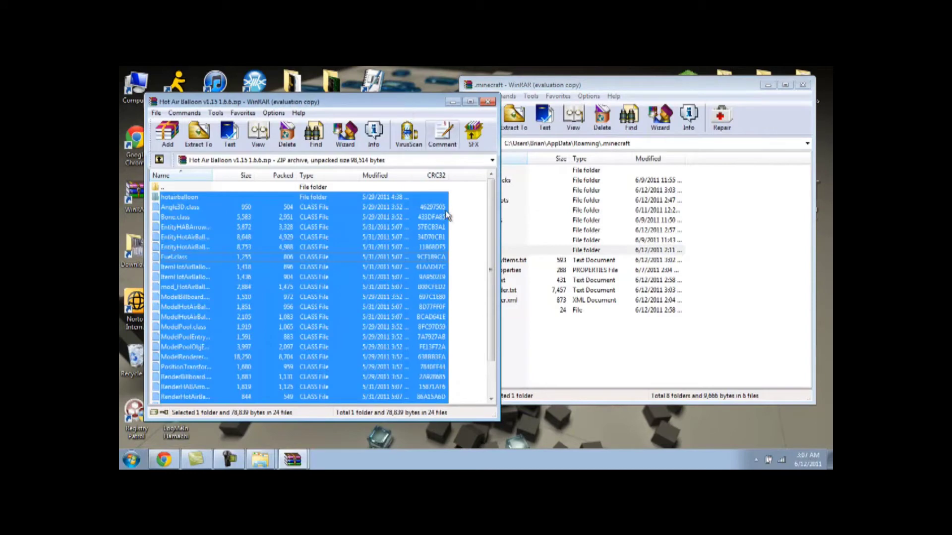
{"action": "left_click", "coordinate": [478, 239]}
{"action": "left_click_drag", "start_coordinate": [336, 102], "coordinate": [327, 94]}
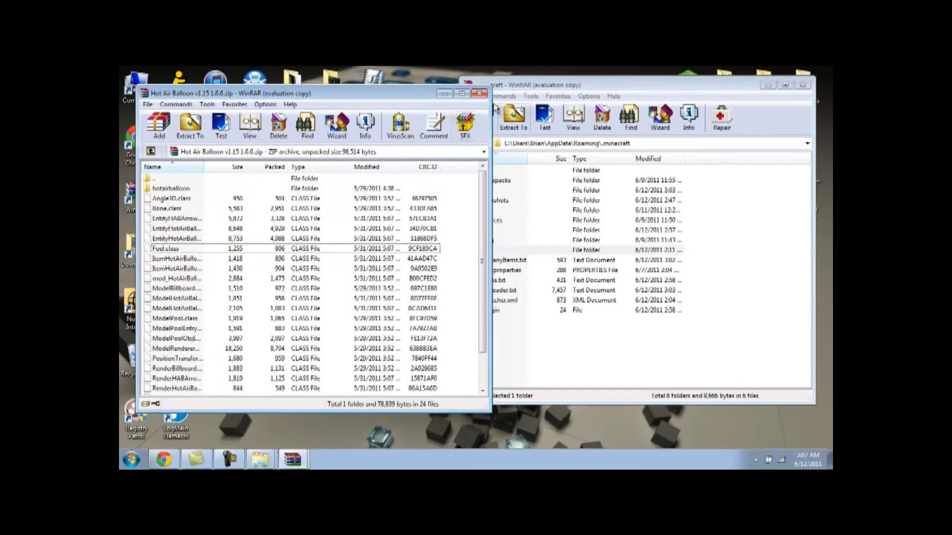
Step: Close both WinRAR windows and the open Downloads and bin folder windows
{"action": "left_click", "coordinate": [478, 94]}
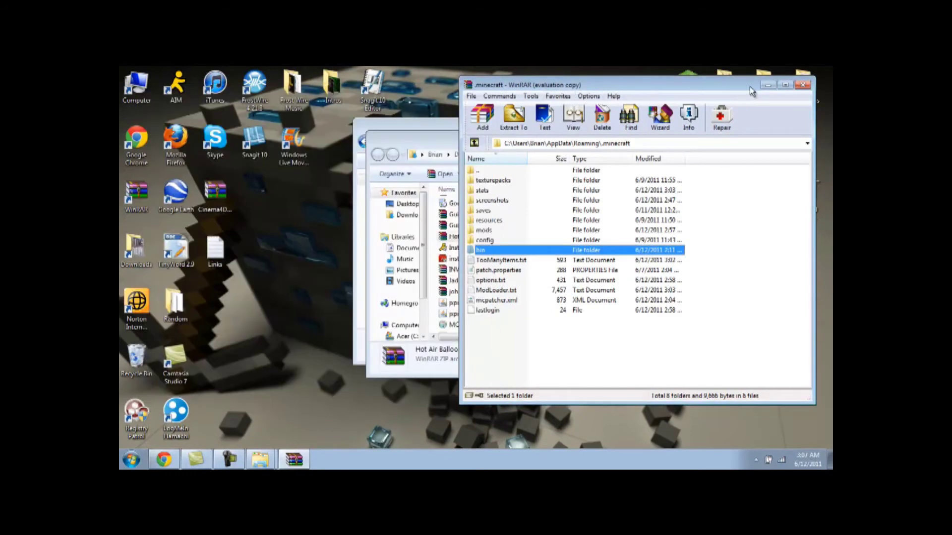
{"action": "left_click", "coordinate": [803, 85]}
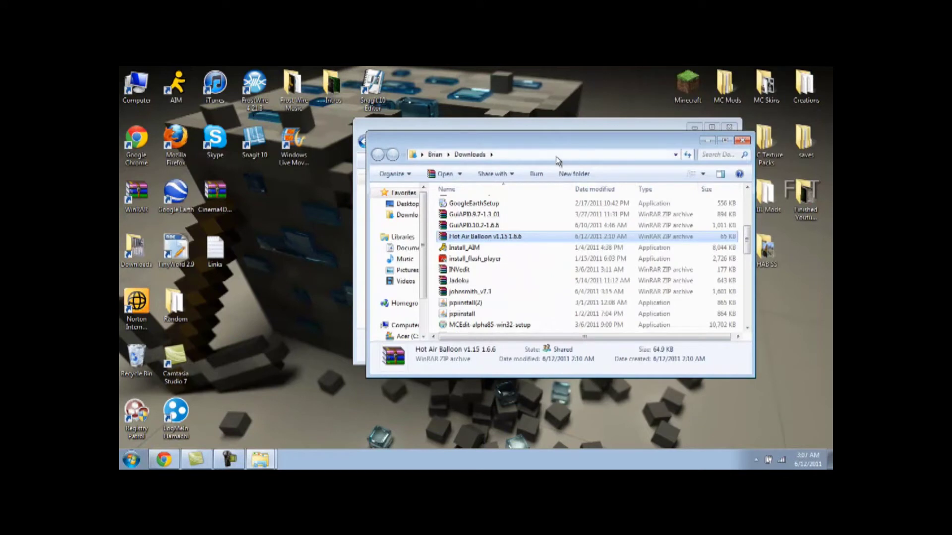
{"action": "left_click", "coordinate": [742, 140]}
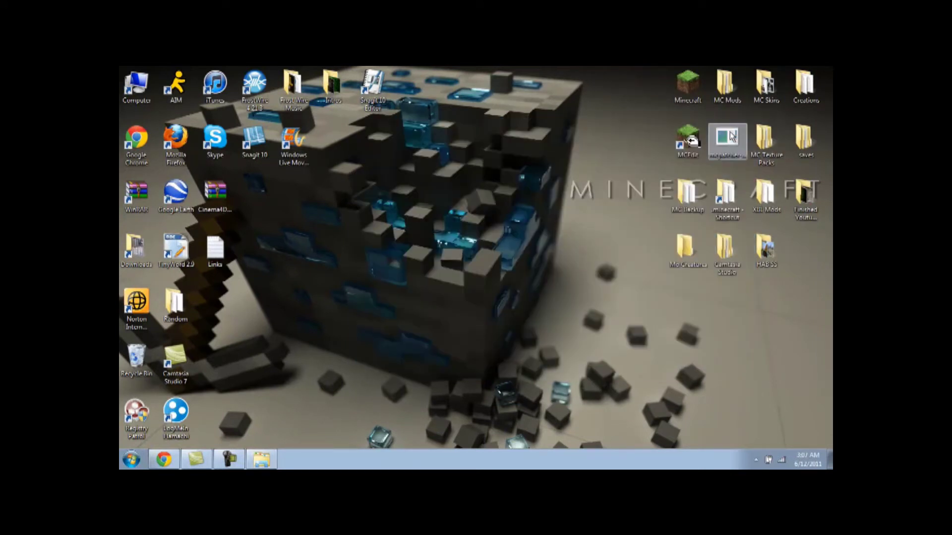
{"action": "left_click", "coordinate": [729, 127]}
Step: Open the first screenshot from the HAB SS desktop folder, maximize Windows Photo Viewer and advance to image 2011-06-12_02.41.16
{"action": "double_click", "coordinate": [776, 246]}
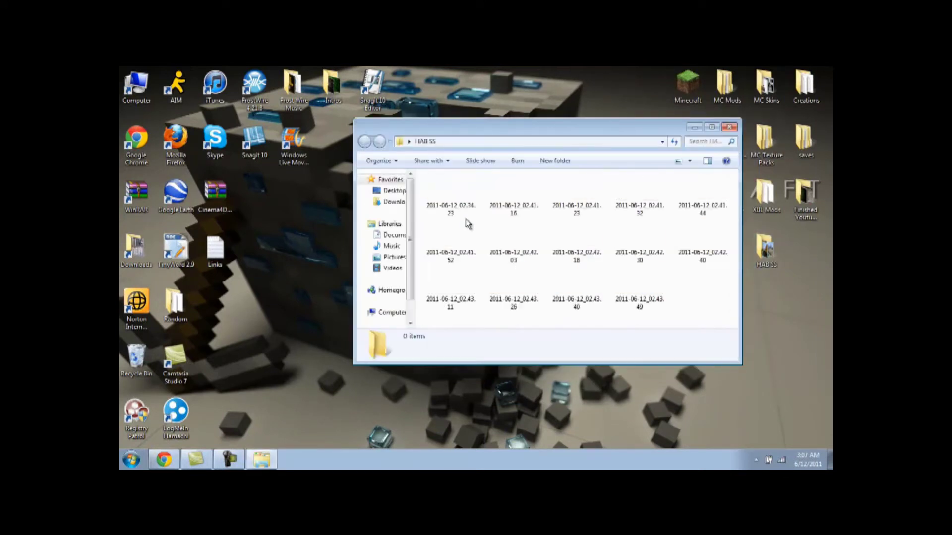
{"action": "double_click", "coordinate": [452, 190]}
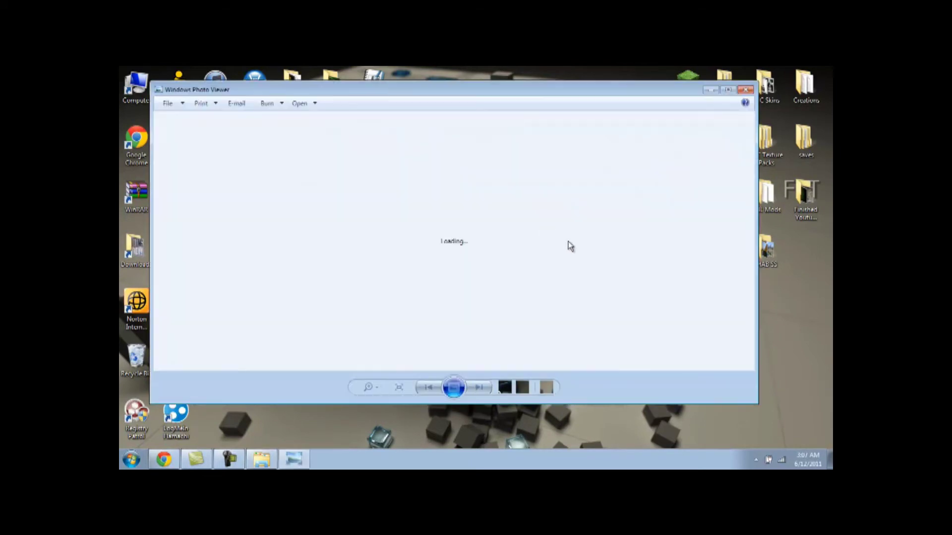
{"action": "left_click", "coordinate": [728, 90]}
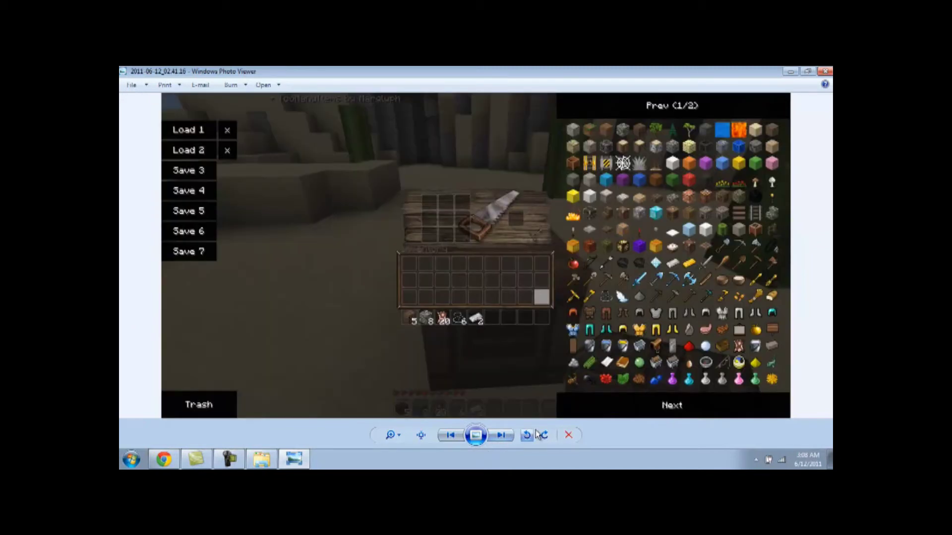
{"action": "left_click", "coordinate": [500, 435]}
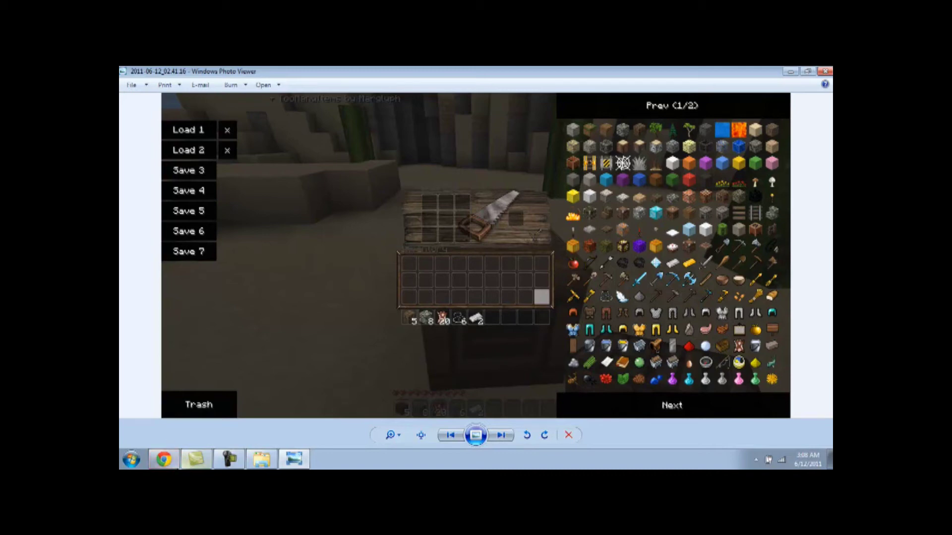
Step: Switch to Chrome and look up the ingredients and recipe for the propelled balloon on the Hot Air Balloons forum page
{"action": "left_click", "coordinate": [164, 459]}
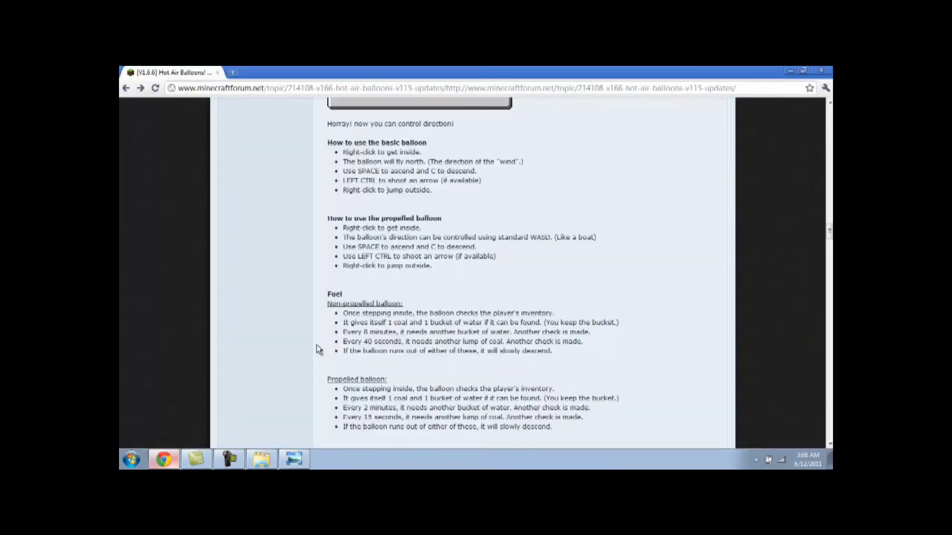
{"action": "scroll", "coordinate": [318, 350], "scroll_direction": "down", "scroll_amount": 3}
{"action": "scroll", "coordinate": [318, 349], "scroll_direction": "up", "scroll_amount": 9}
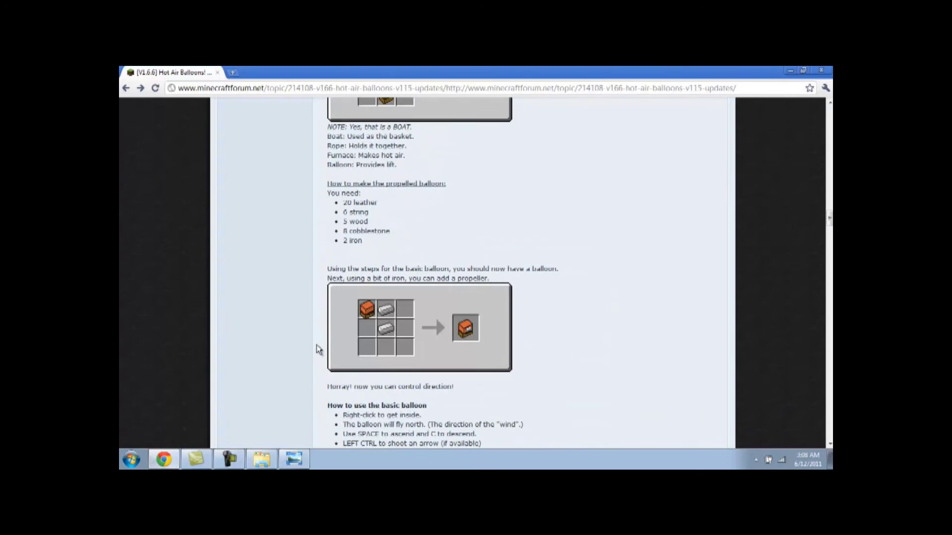
{"action": "scroll", "coordinate": [319, 350], "scroll_direction": "up", "scroll_amount": 2}
Step: Return to Windows Photo Viewer and review the crafting screenshots from the boat recipe through the propelled hot air balloon recipe
{"action": "key", "text": "alt+Tab"}
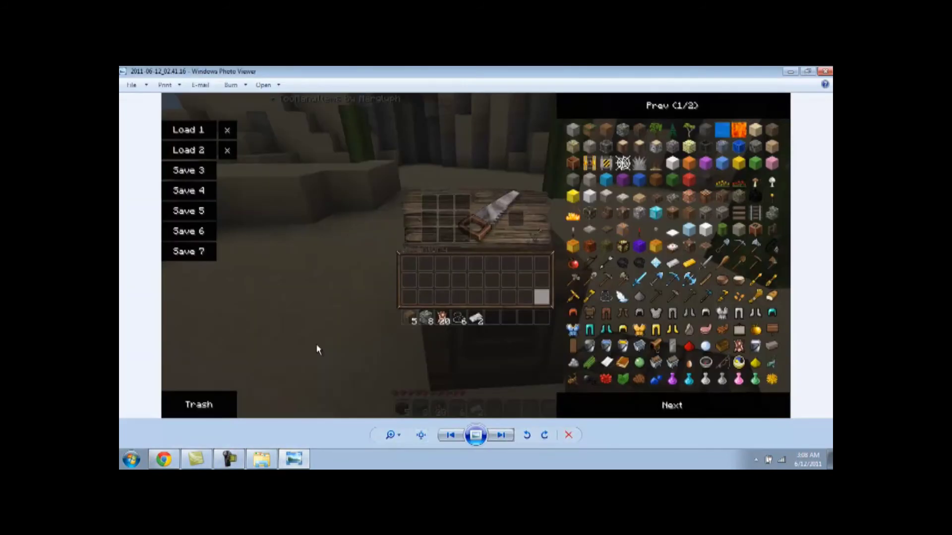
{"action": "key", "text": "Right"}
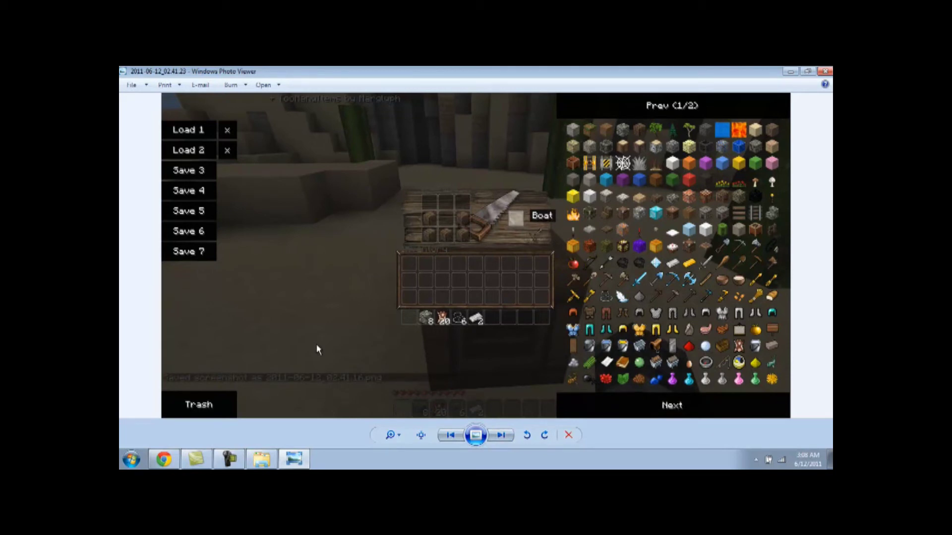
{"action": "key", "text": "Right"}
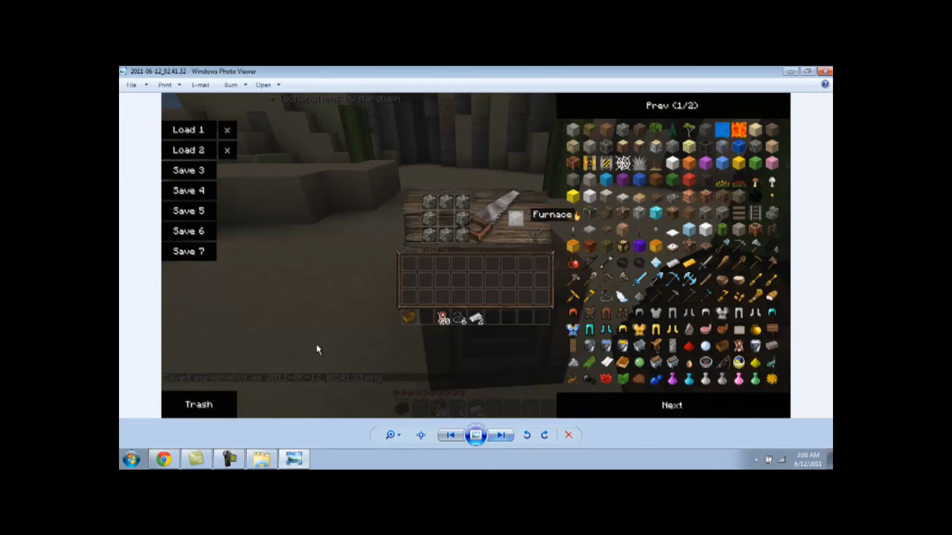
{"action": "key", "text": "Right"}
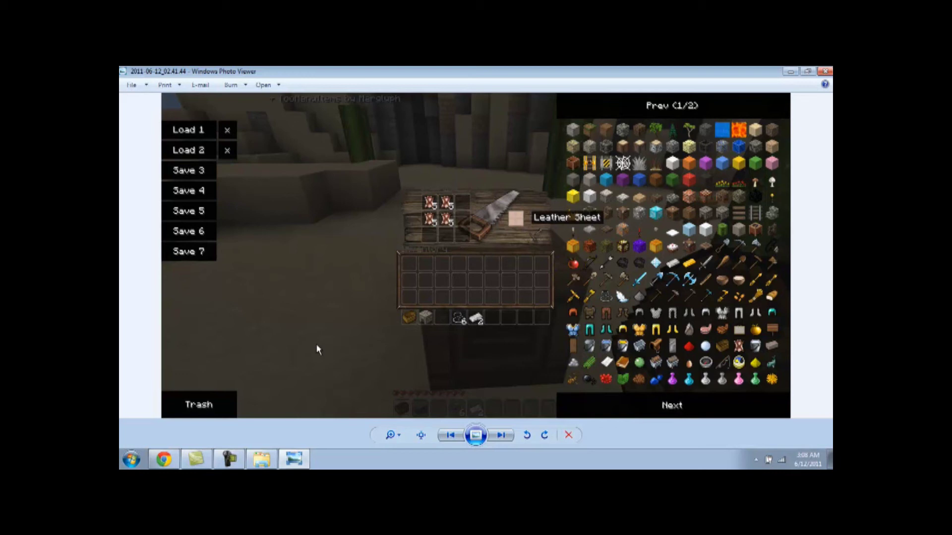
{"action": "key", "text": "Right"}
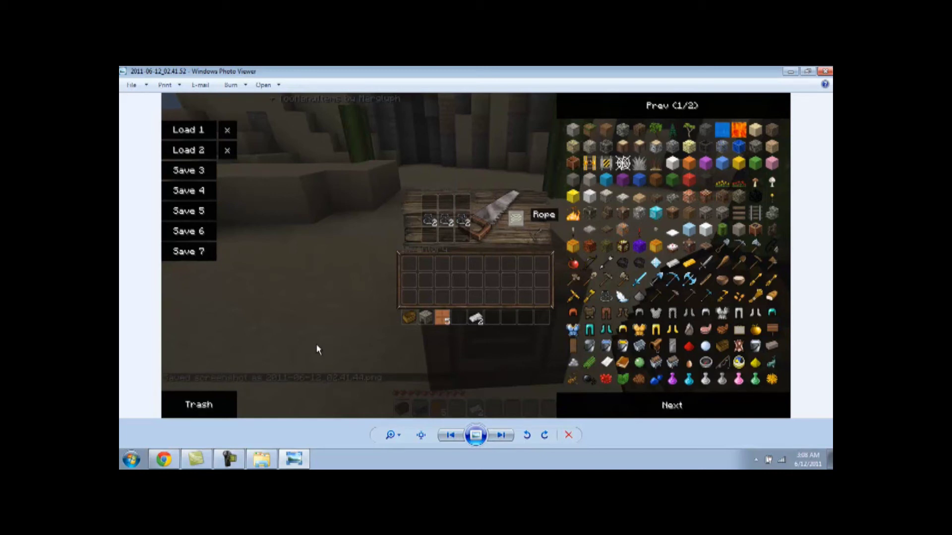
{"action": "key", "text": "Right"}
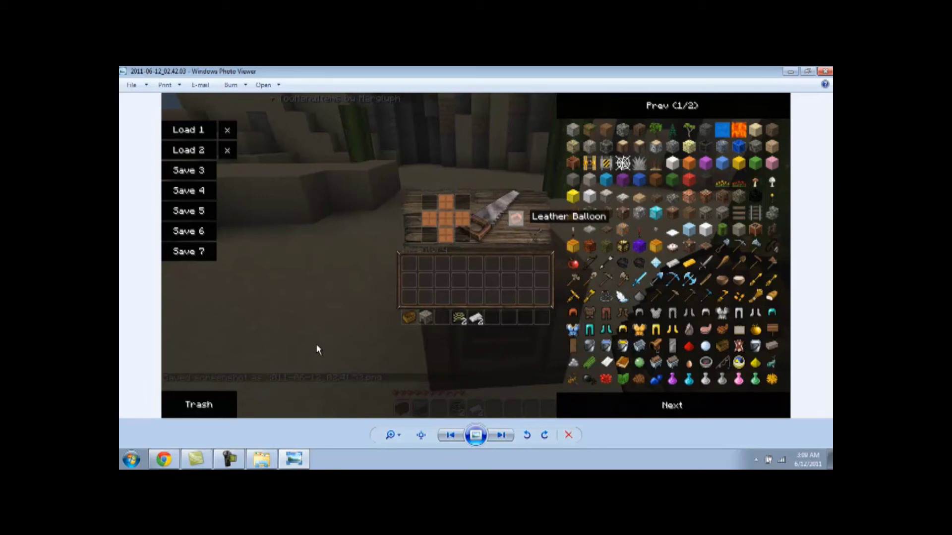
{"action": "key", "text": "Right"}
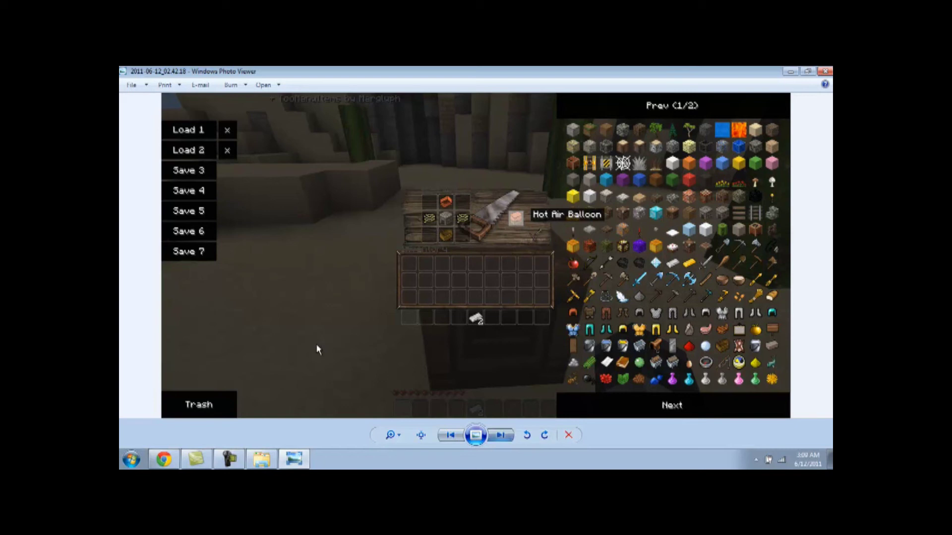
{"action": "key", "text": "Right"}
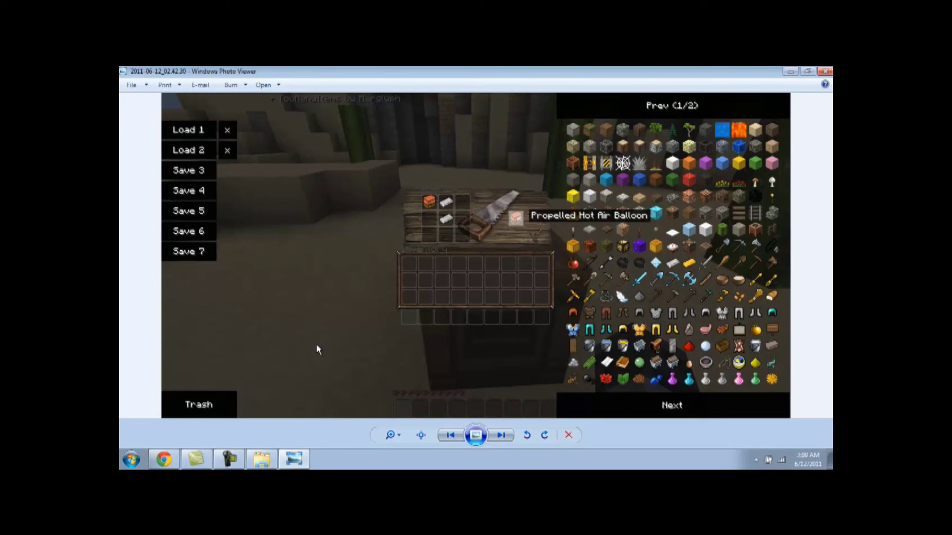
Step: View the remaining screenshots of the placed balloon, its fuel and its flight, and close the viewer and the HAB SS folder
{"action": "key", "text": "Right"}
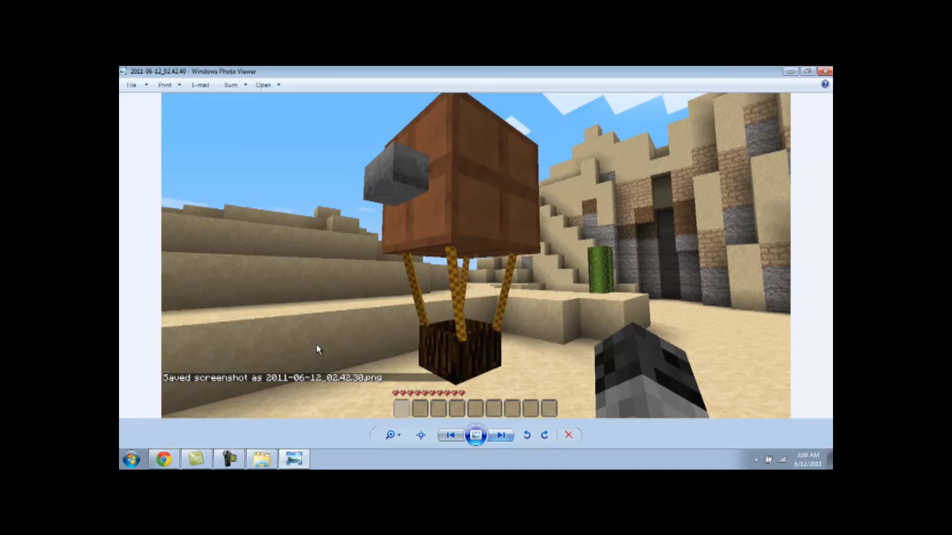
{"action": "key", "text": "Right"}
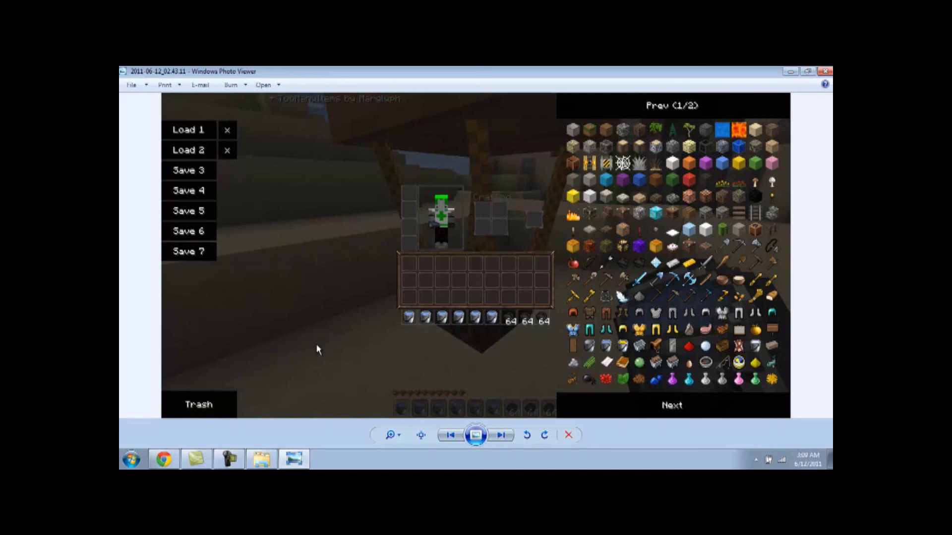
{"action": "key", "text": "Right"}
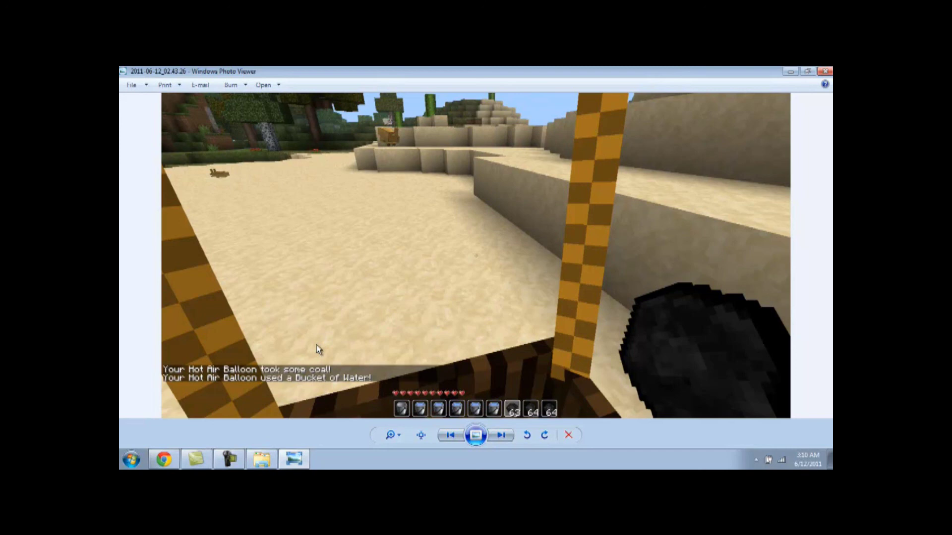
{"action": "key", "text": "Right"}
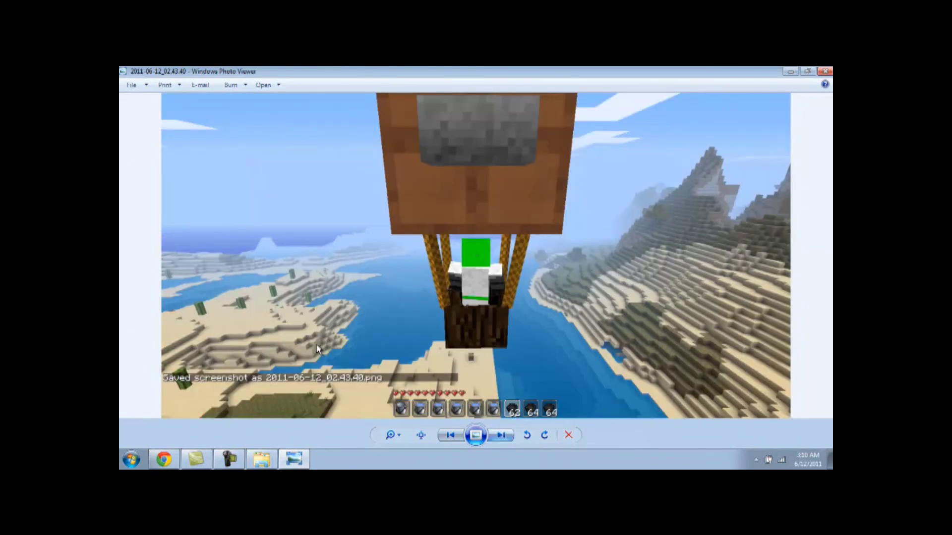
{"action": "key", "text": "Right"}
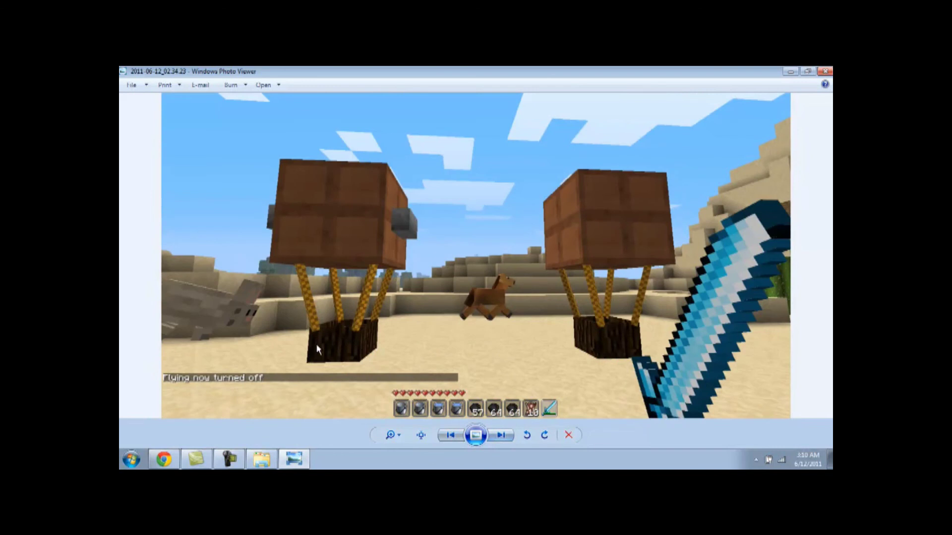
{"action": "key", "text": "alt+F4"}
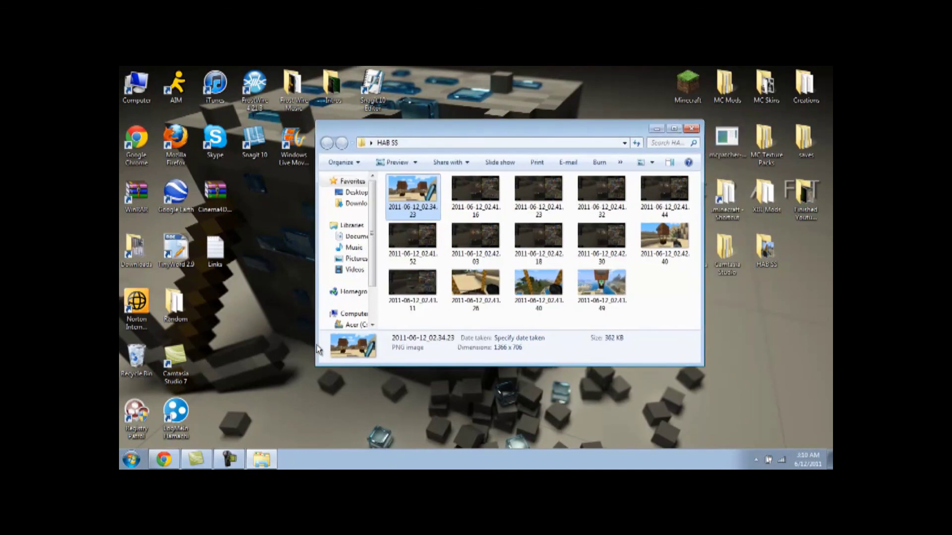
{"action": "key", "text": "alt+F4"}
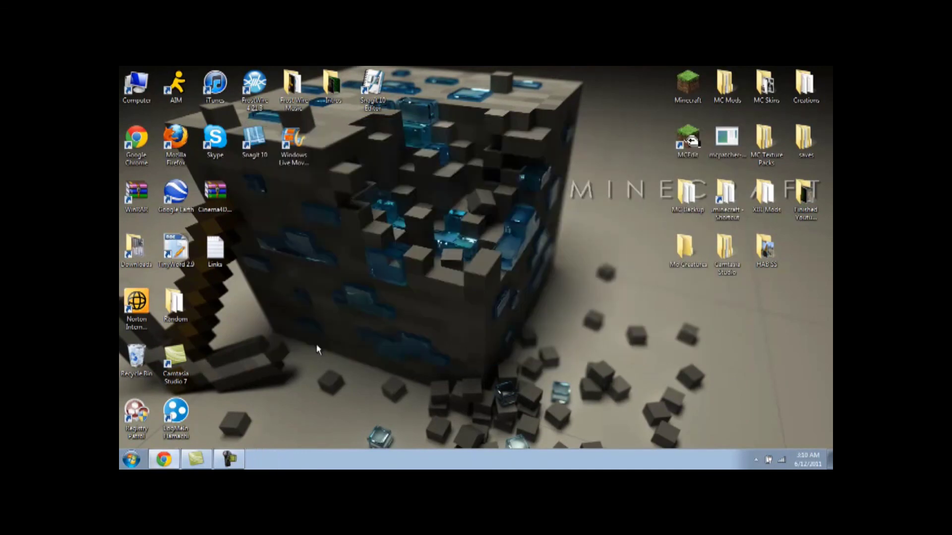